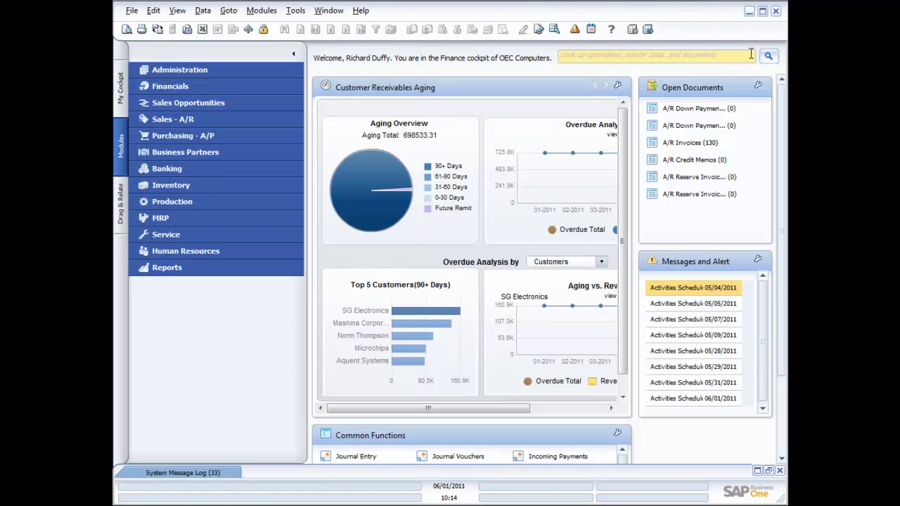
# Step: In the sales employee's SAP Business One session, start a sales order for Earthshaker Corporation with delivery date 06/01/2011
pyautogui.hotkey('alt', 'Tab')
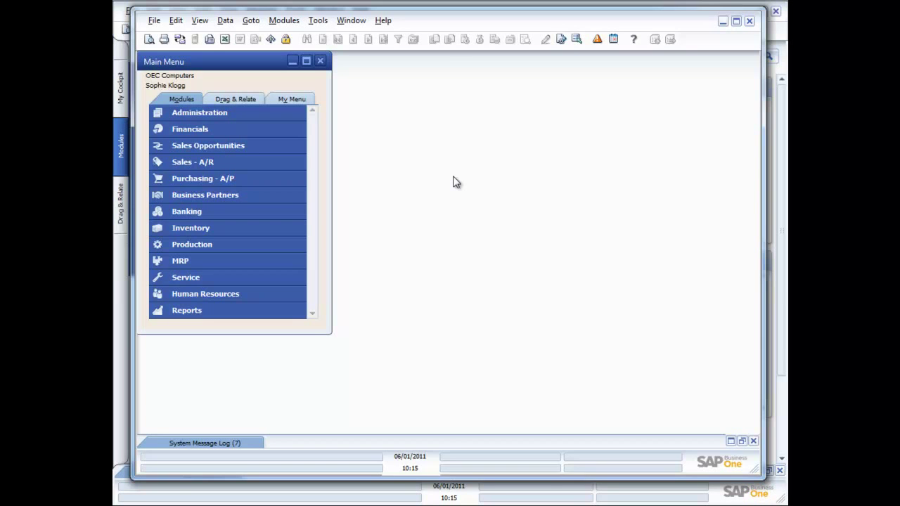
pyautogui.click(207, 161)
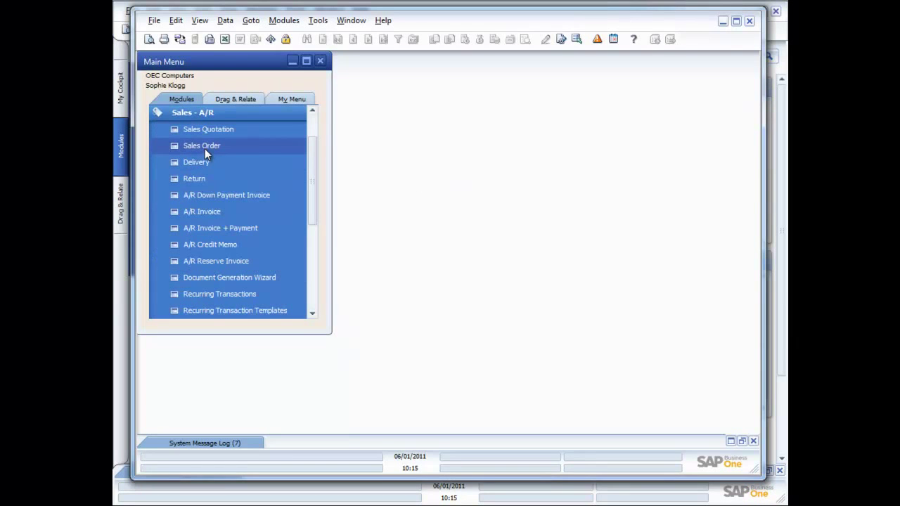
pyautogui.click(205, 149)
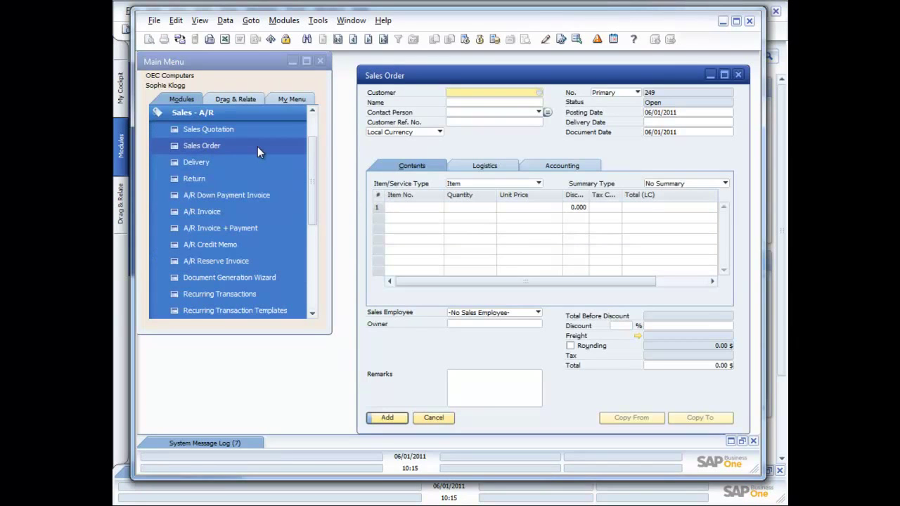
pyautogui.press('Tab')
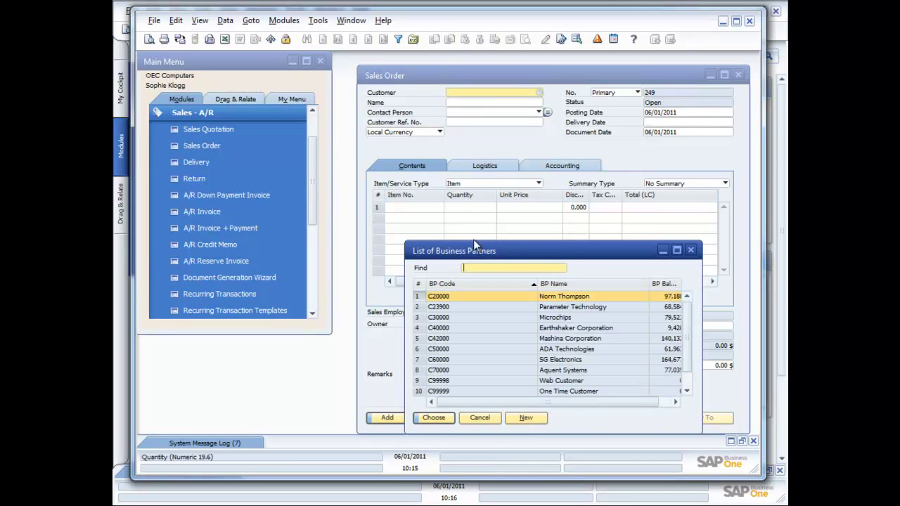
pyautogui.doubleClick(568, 328)
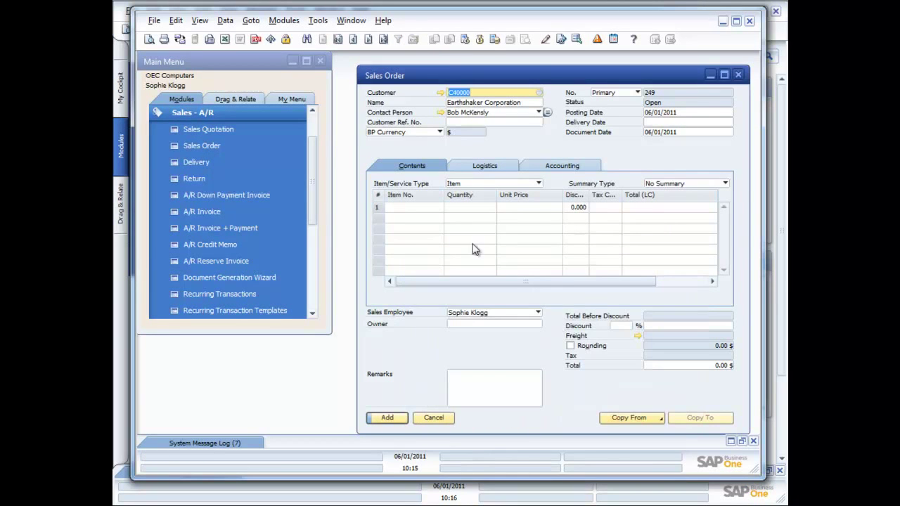
pyautogui.click(666, 122)
pyautogui.write('1')
pyautogui.press('Tab')
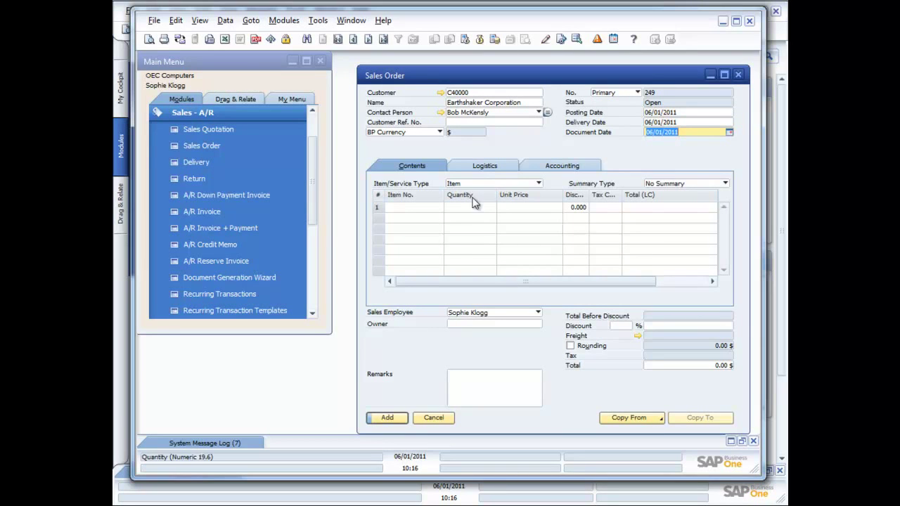
# Step: Add item A00001 to the first row of the sales order with a quantity of 5
pyautogui.click(418, 209)
pyautogui.press('Tab')
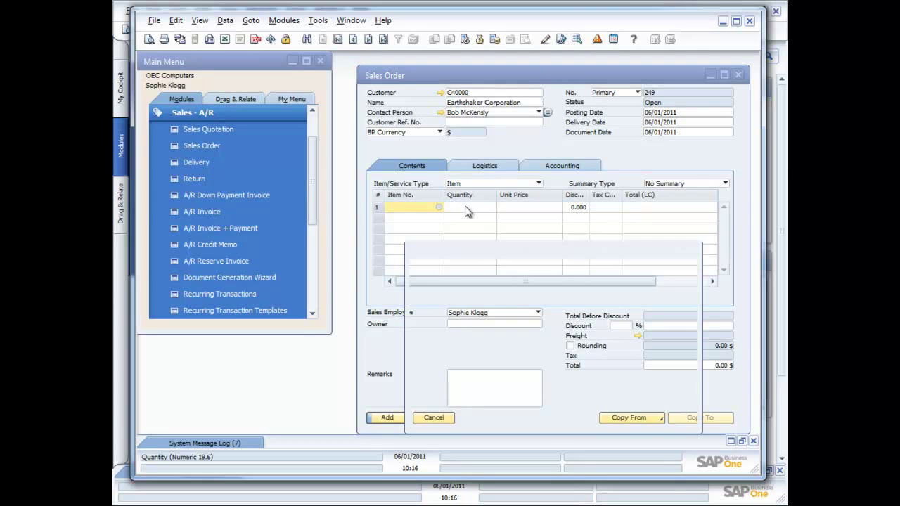
pyautogui.doubleClick(552, 298)
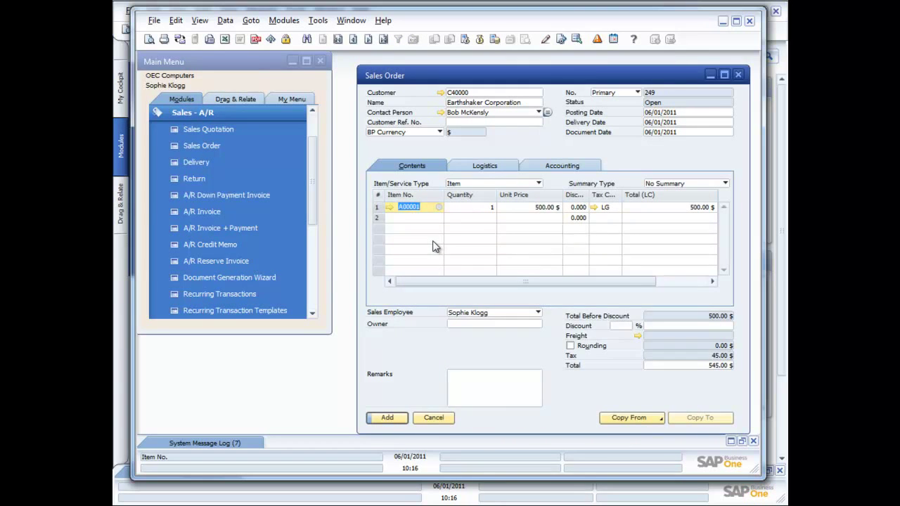
pyautogui.click(489, 207)
pyautogui.write('5')
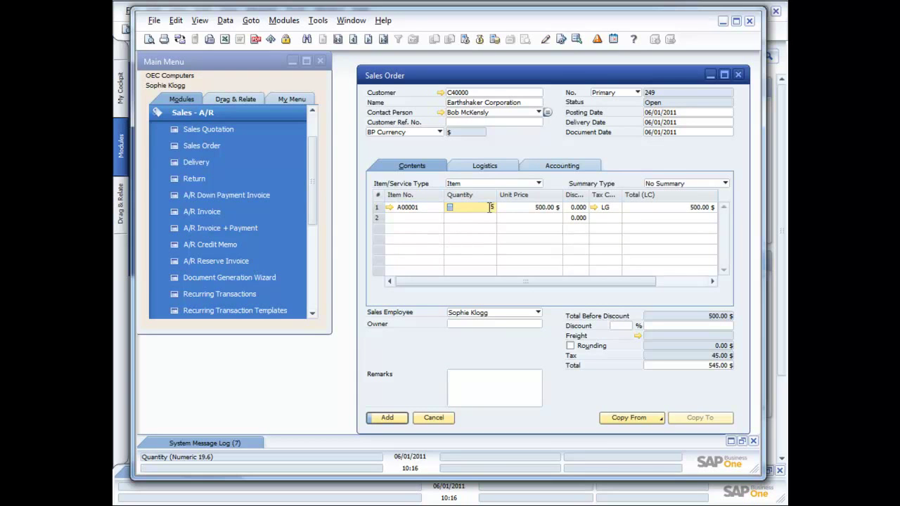
pyautogui.press('Tab')
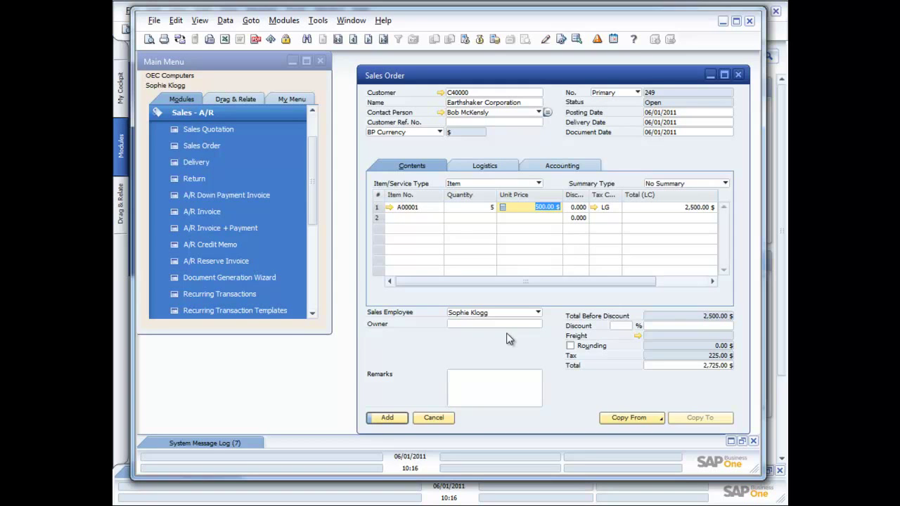
# Step: Submit the sales order for authorization with the remark "Please approve this order"
pyautogui.click(385, 417)
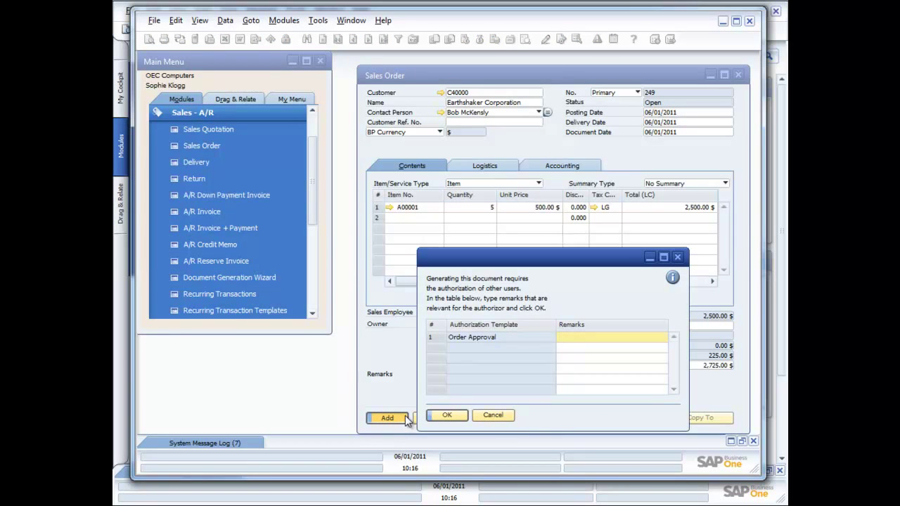
pyautogui.moveTo(487, 271); pyautogui.dragTo(450, 218)
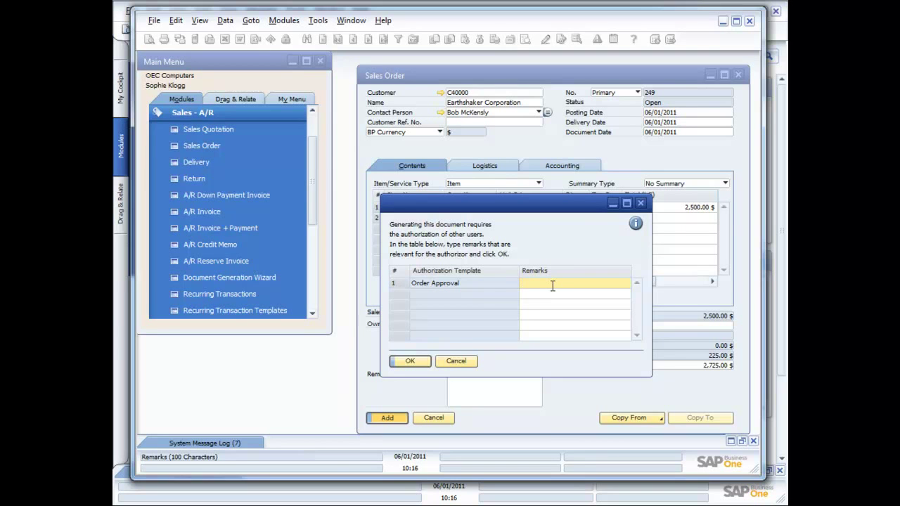
pyautogui.write('Please approve this order')
pyautogui.click(411, 361)
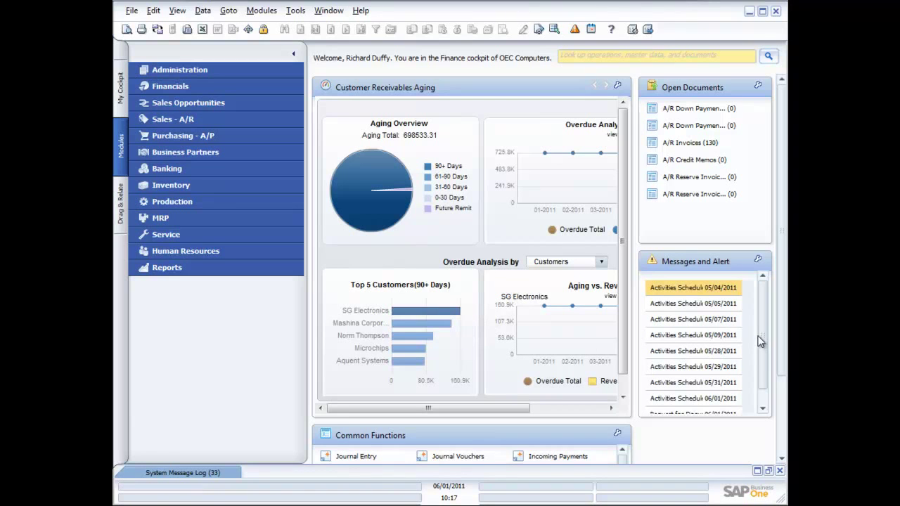
# Step: In the approver's session, open the approval request linked in the "Request for Document Approval" message
pyautogui.scroll(-1, 762, 336)
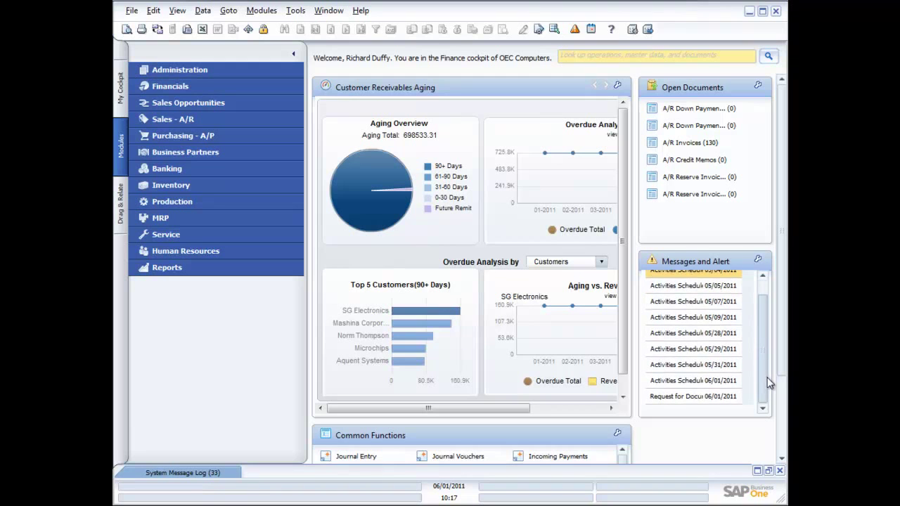
pyautogui.click(683, 399)
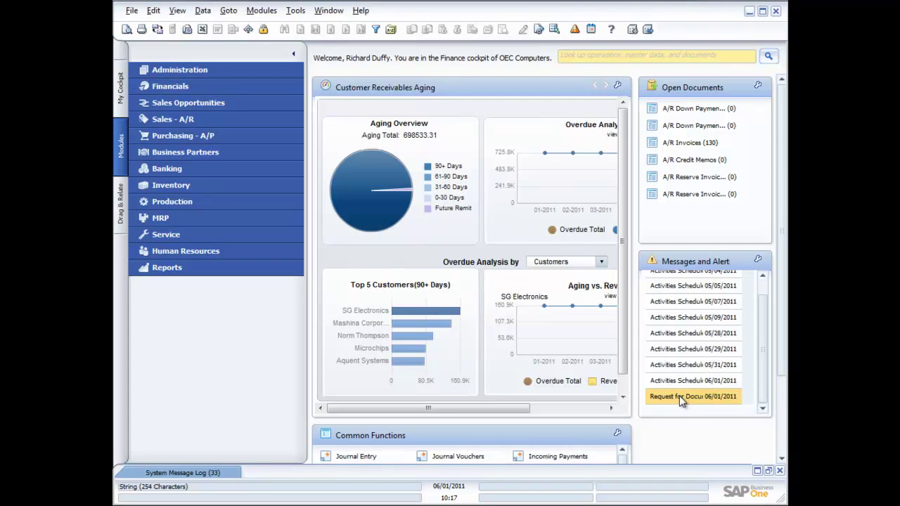
pyautogui.doubleClick(680, 398)
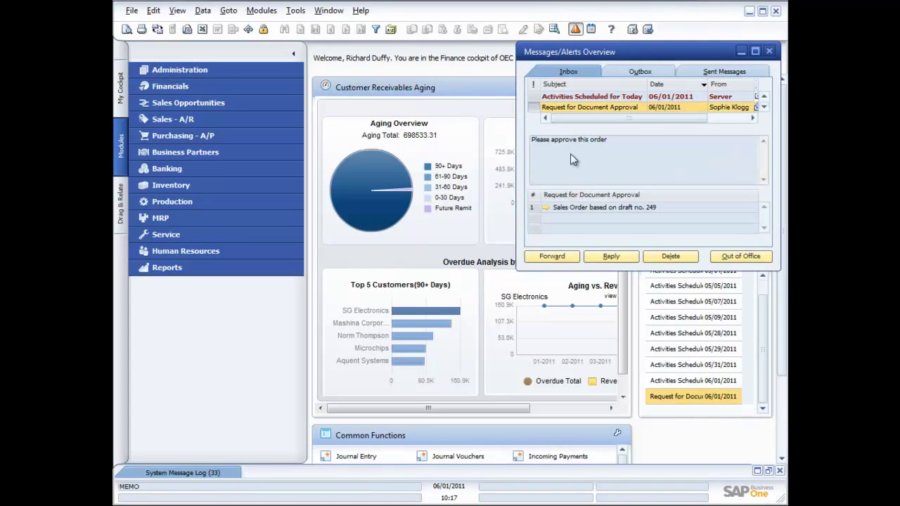
pyautogui.moveTo(612, 53); pyautogui.dragTo(404, 83)
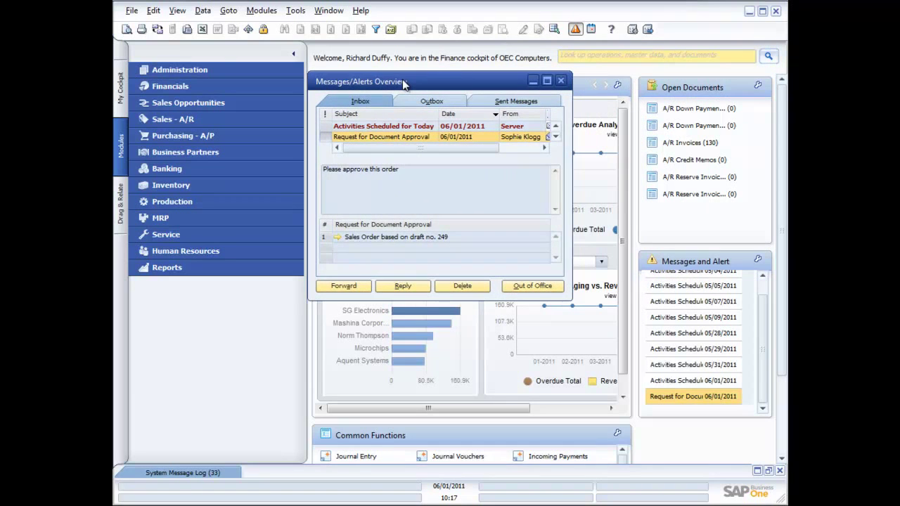
pyautogui.click(336, 238)
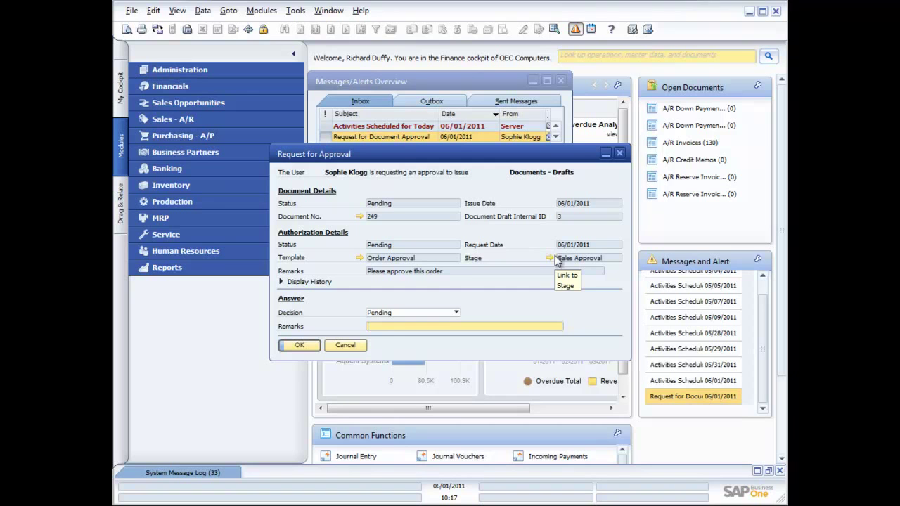
# Step: Check the available decisions, examine the gross profit of the draft sales order linked in the request, and close the draft
pyautogui.click(454, 314)
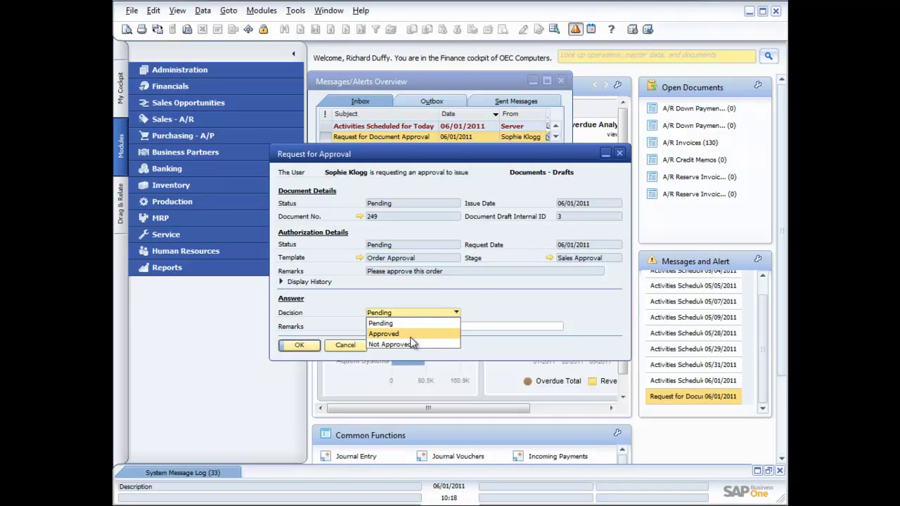
pyautogui.click(496, 308)
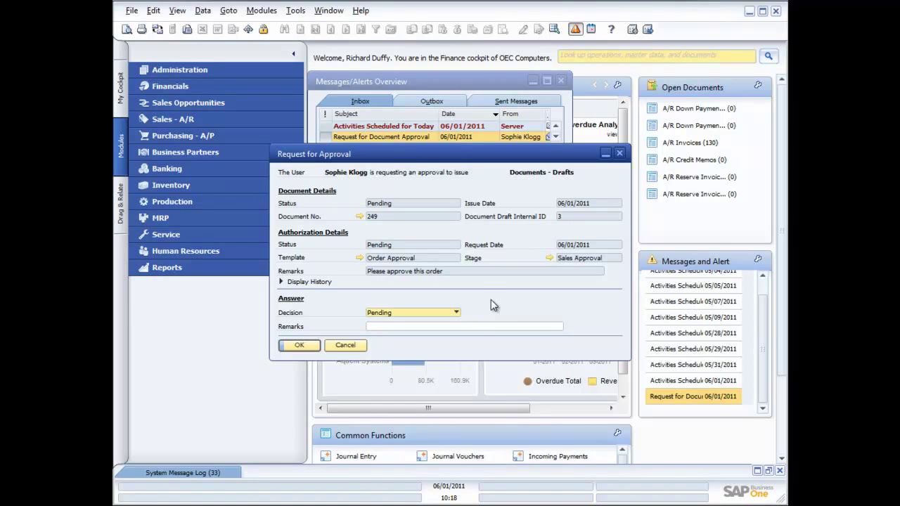
pyautogui.click(358, 216)
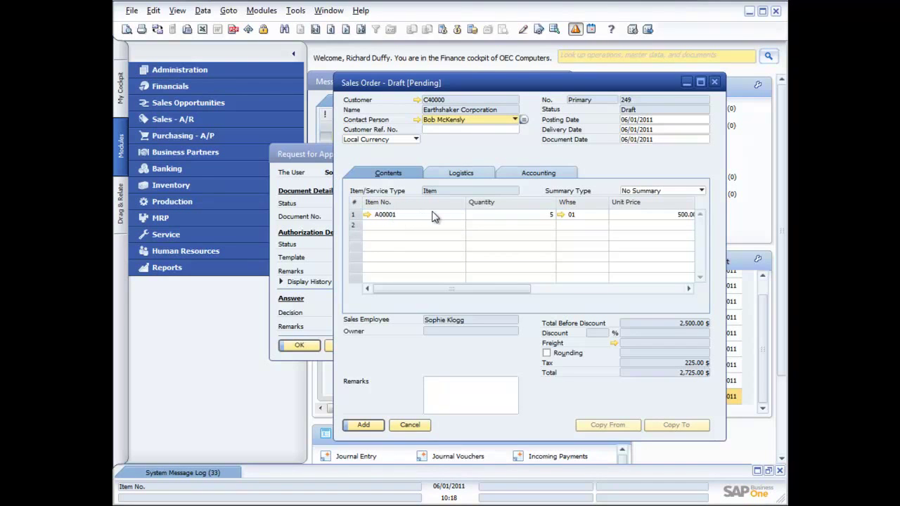
pyautogui.moveTo(519, 288); pyautogui.dragTo(540, 288)
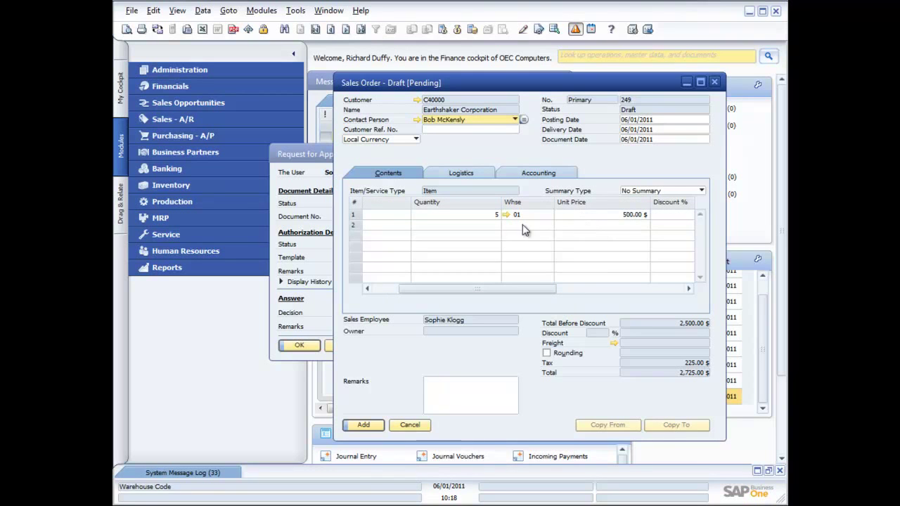
pyautogui.rightClick(568, 215)
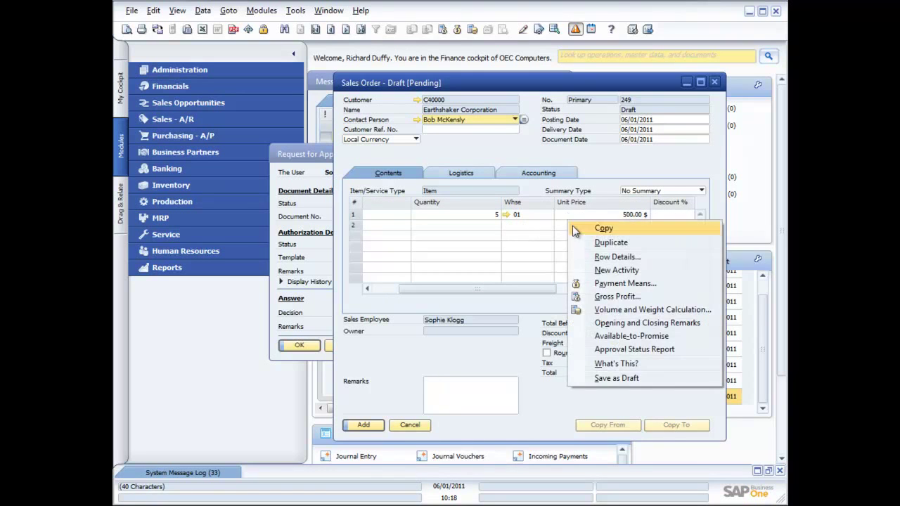
pyautogui.click(604, 297)
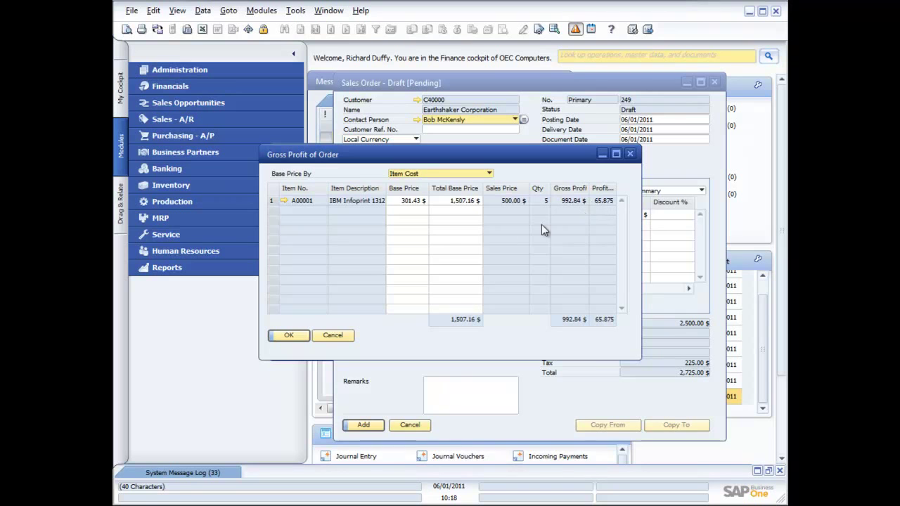
pyautogui.click(296, 335)
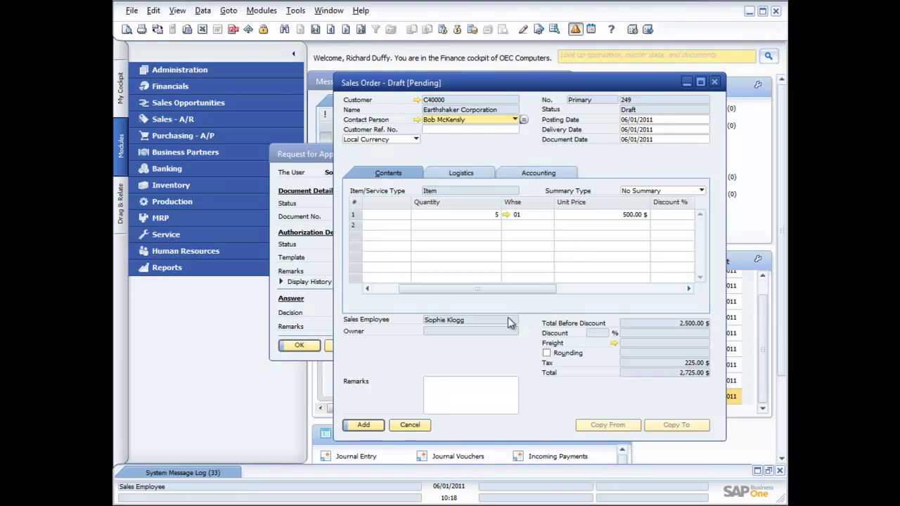
pyautogui.click(713, 82)
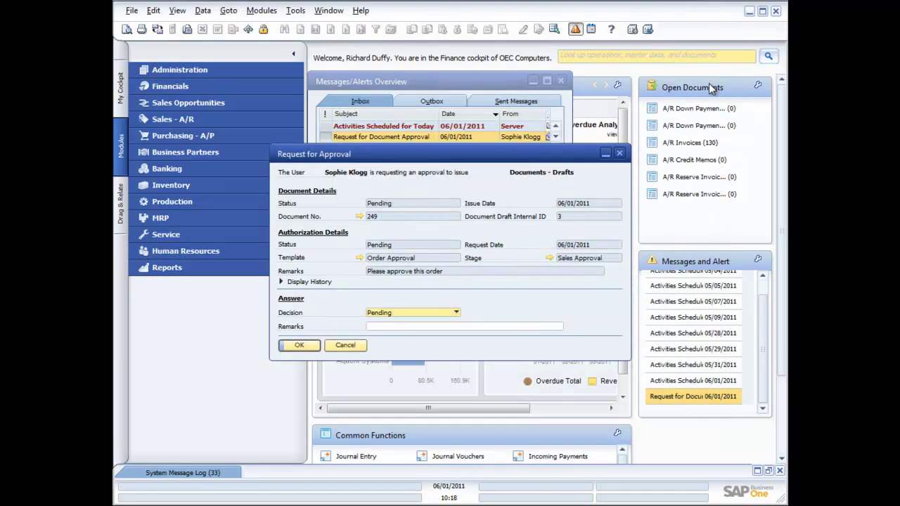
# Step: Reopen the draft sales order from the request to examine the linked customer record, and close the draft
pyautogui.click(359, 216)
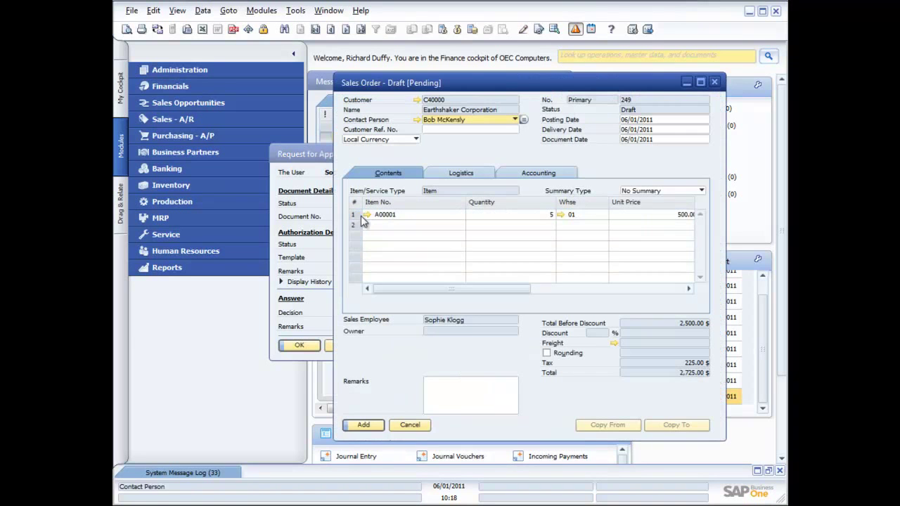
pyautogui.click(416, 99)
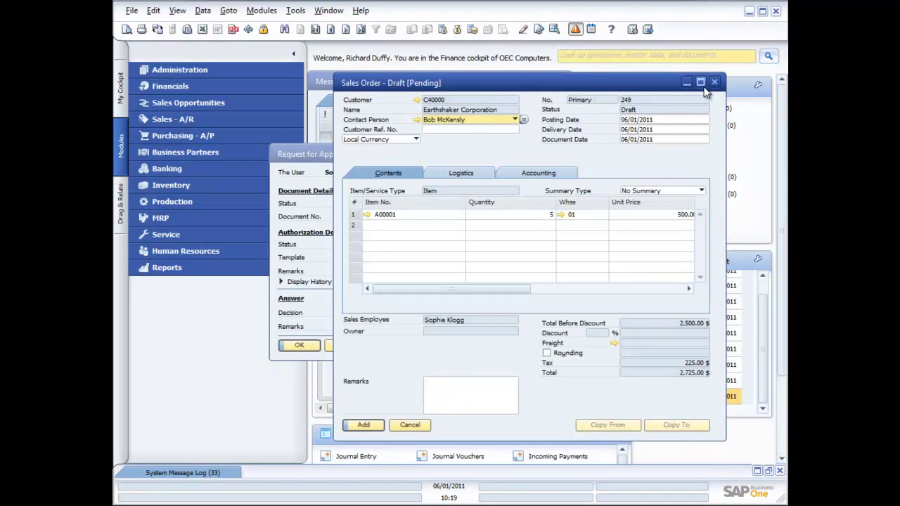
pyautogui.click(714, 82)
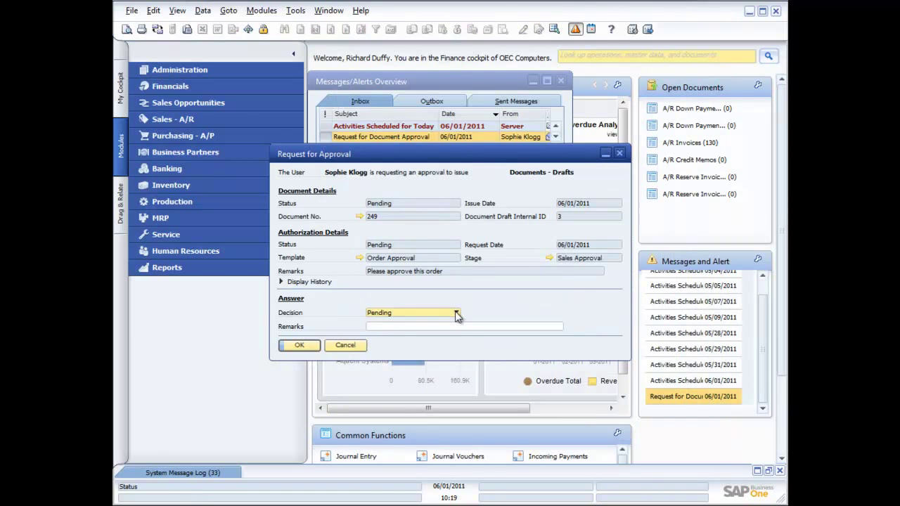
# Step: Set the decision on the approval request to Approved, save it and close the request
pyautogui.click(456, 313)
pyautogui.click(387, 332)
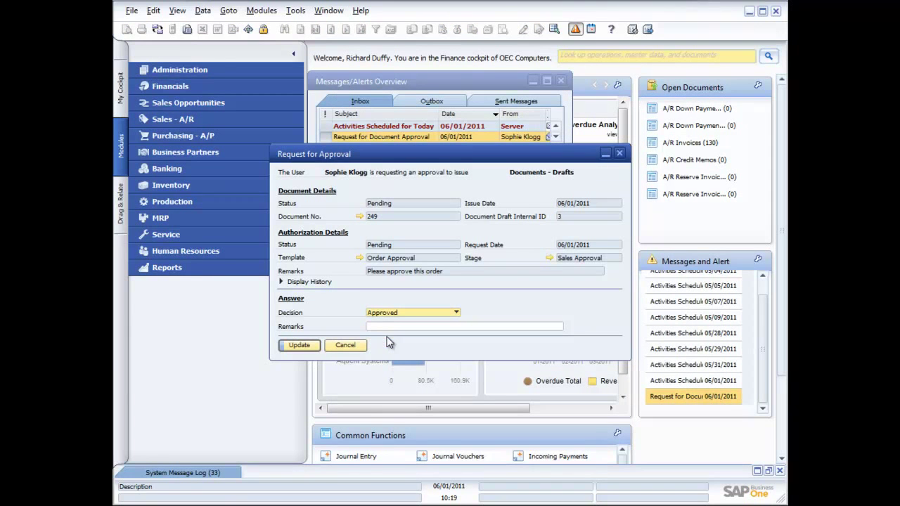
pyautogui.click(300, 346)
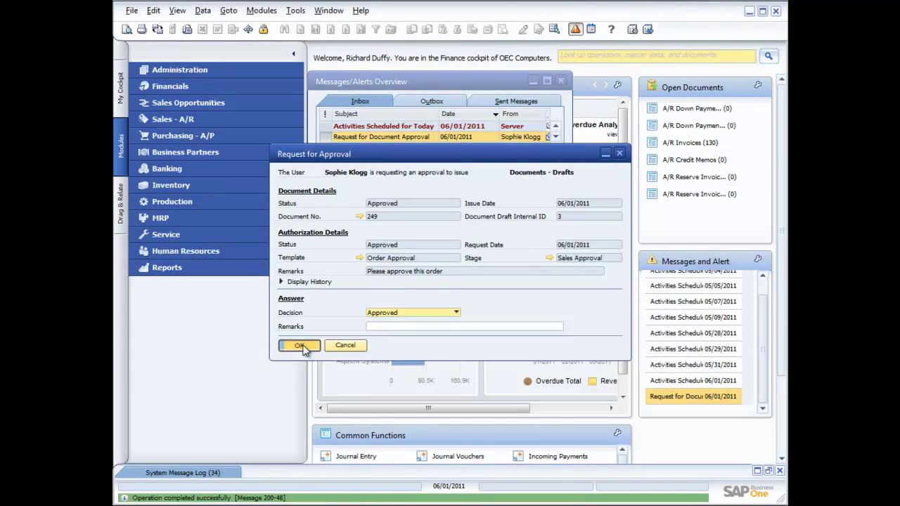
pyautogui.click(300, 346)
# Step: Switch back to the sales employee's session, close the blank sales order and open the "Document generation approved" message
pyautogui.hotkey('alt', 'Tab')
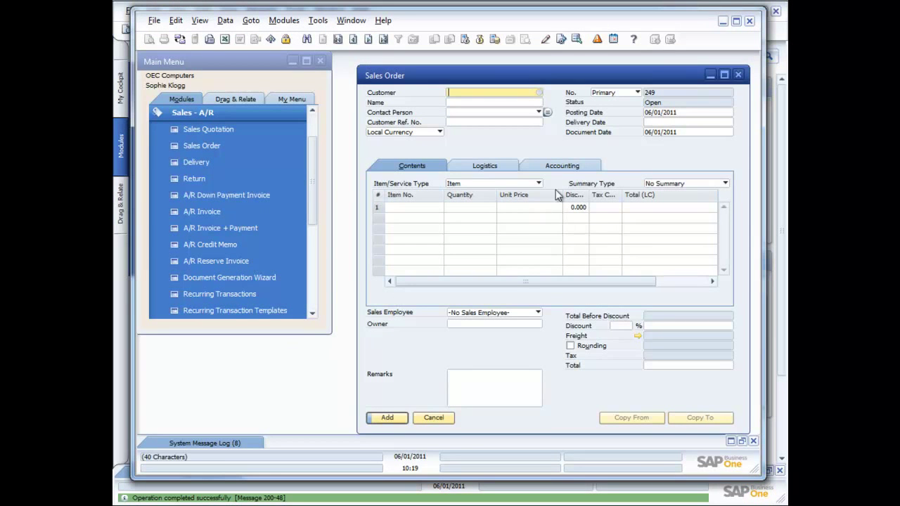
pyautogui.click(737, 75)
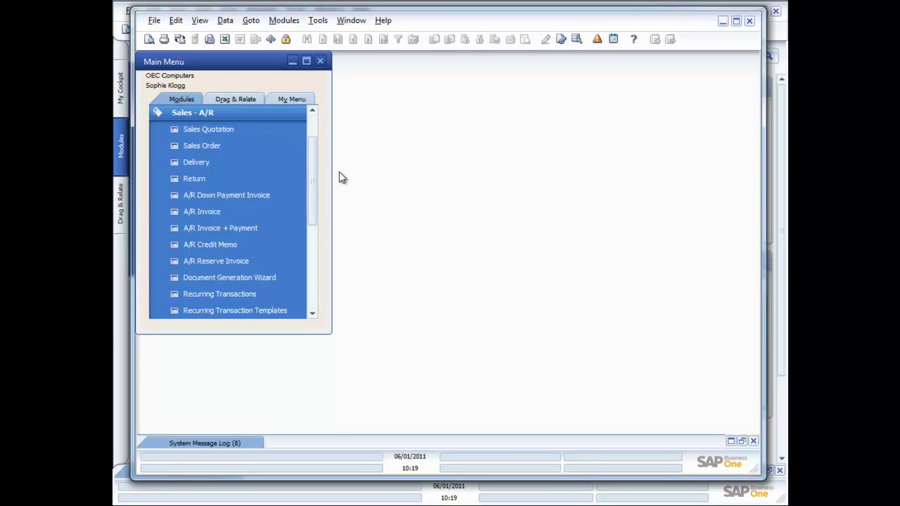
pyautogui.click(247, 118)
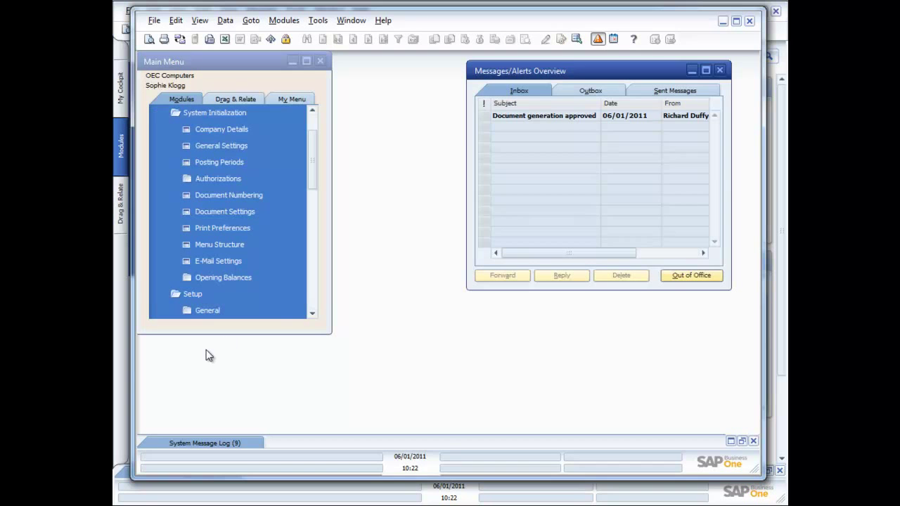
pyautogui.click(559, 116)
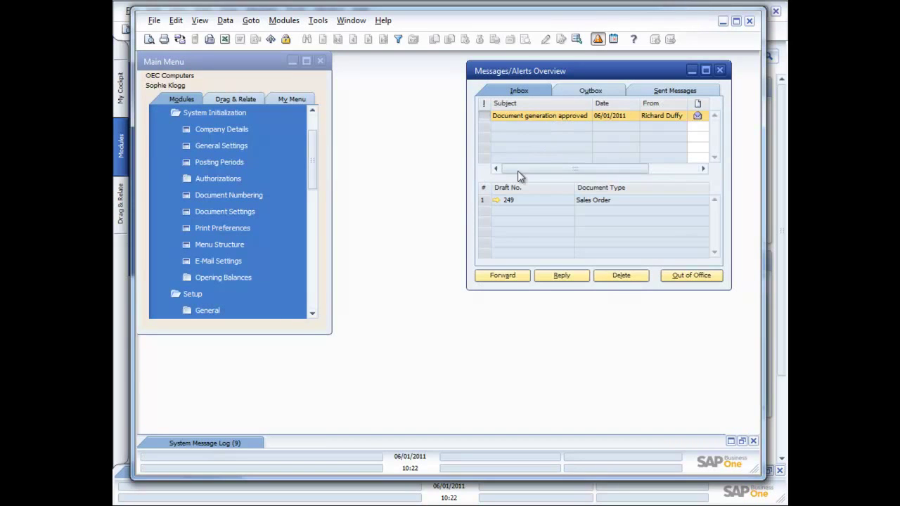
# Step: Open the approved draft sales order linked in the message, examine its Approval Status Report, and close the report
pyautogui.click(496, 200)
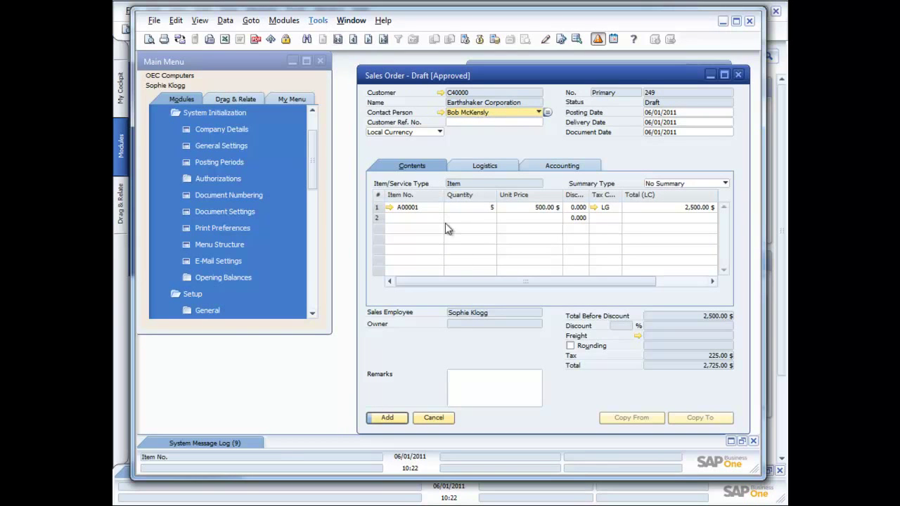
pyautogui.rightClick(414, 347)
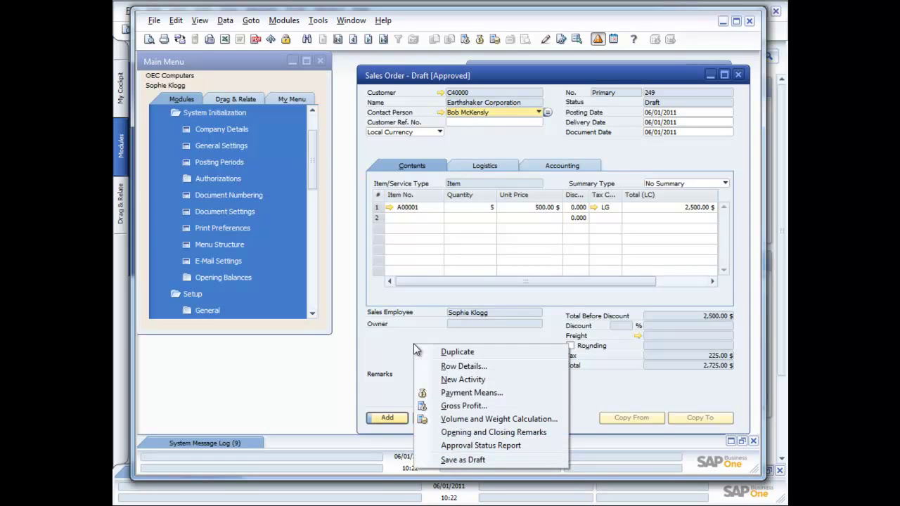
pyautogui.click(470, 445)
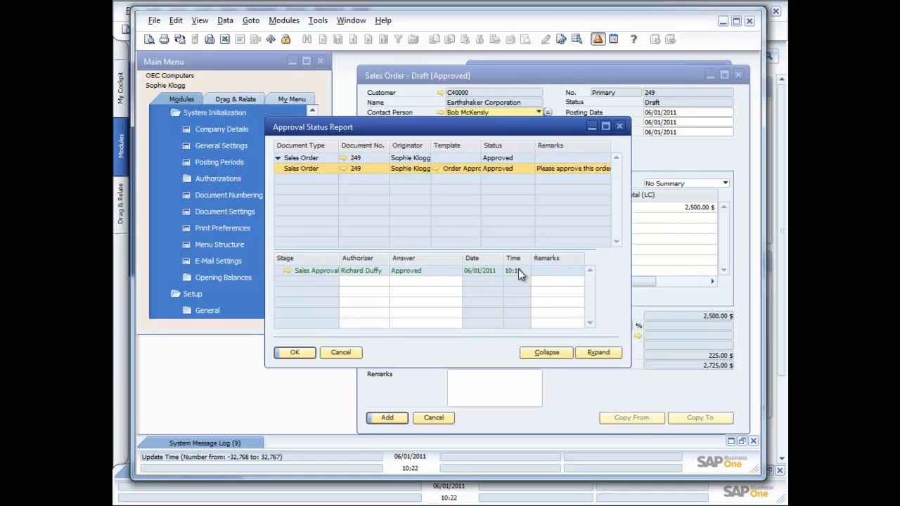
pyautogui.click(308, 353)
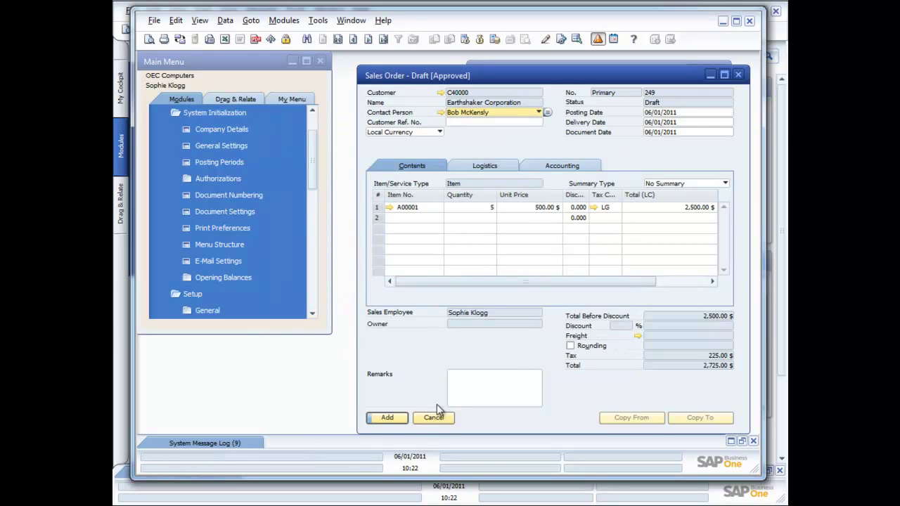
# Step: Add the approved draft as a sales order, and close the blank sales order form and the messages overview
pyautogui.click(388, 418)
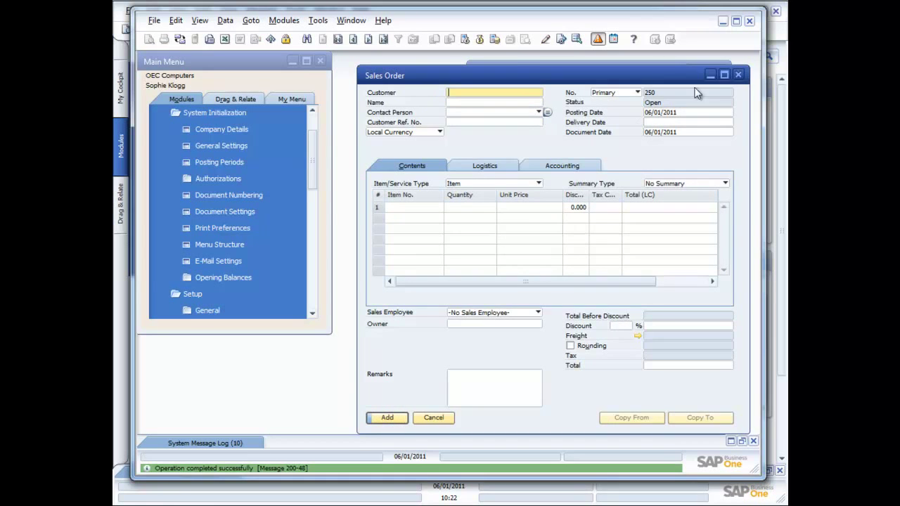
pyautogui.click(738, 74)
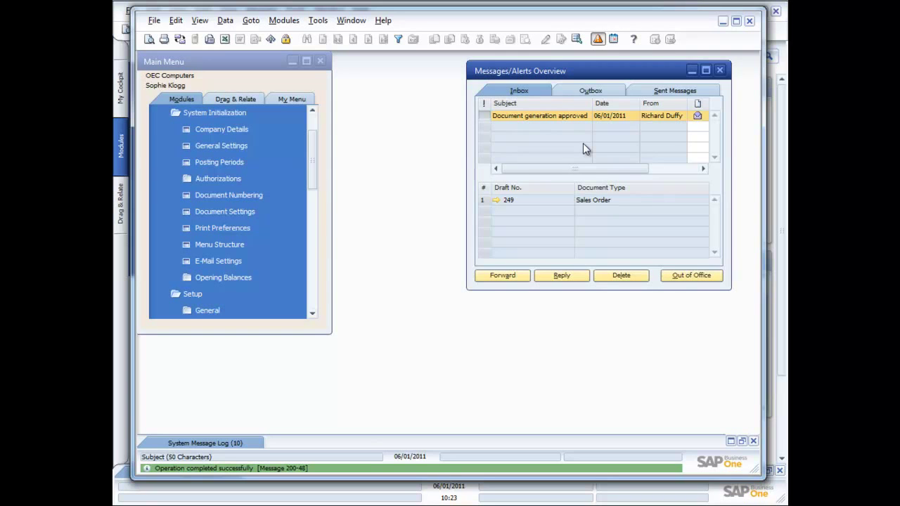
pyautogui.click(719, 71)
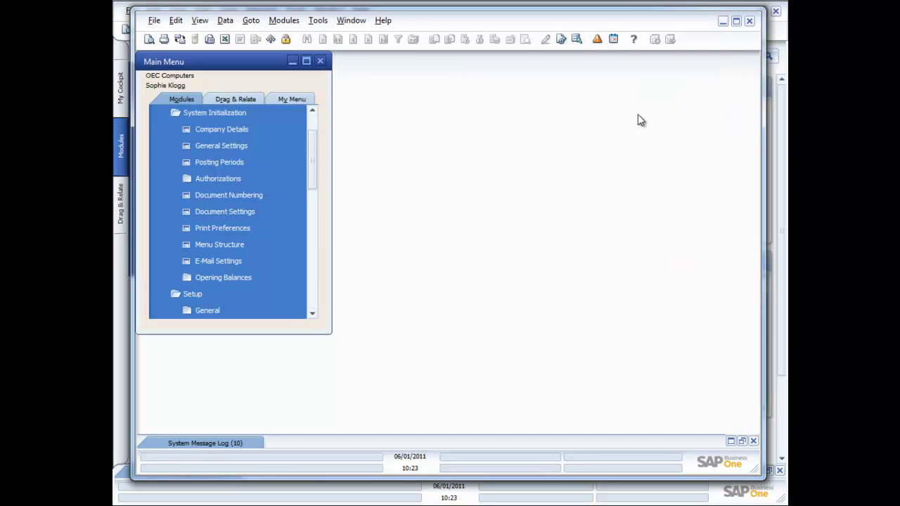
# Step: Collapse the System Initialization and Setup folders in the Administration module's tree
pyautogui.click(224, 114)
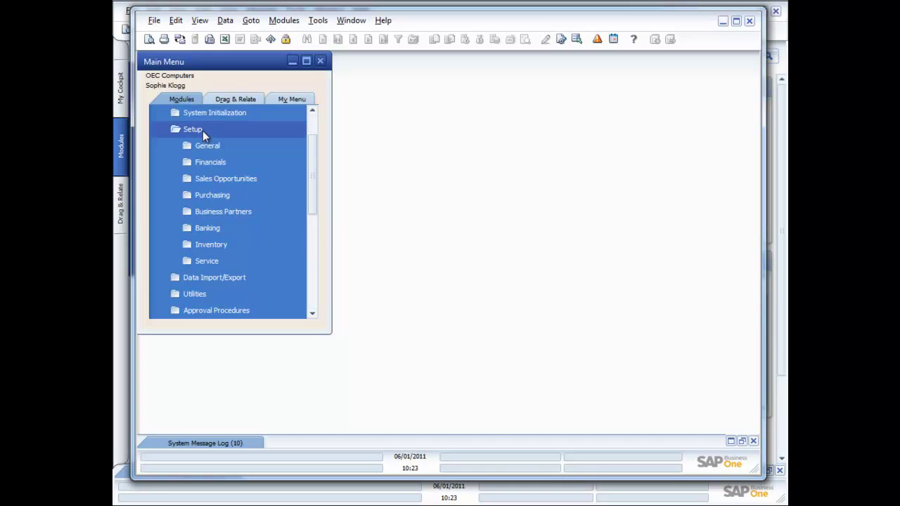
pyautogui.click(203, 113)
pyautogui.click(203, 113)
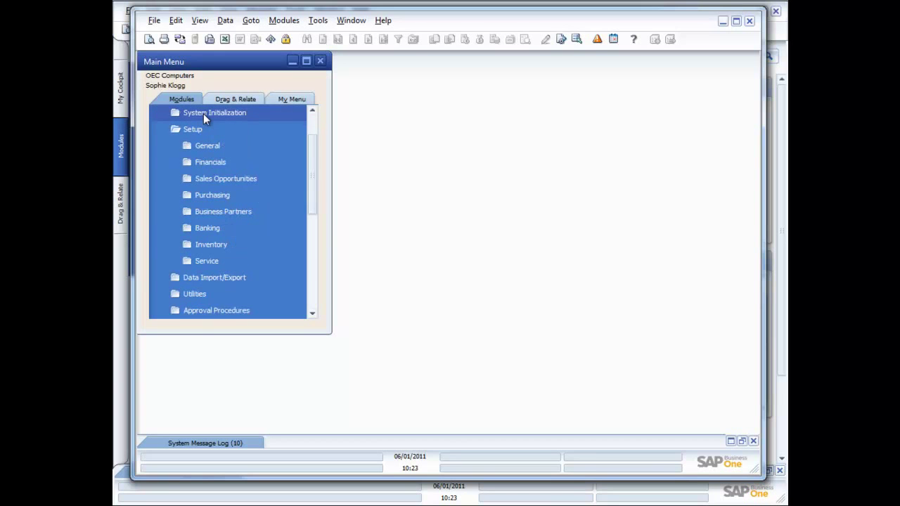
pyautogui.click(196, 128)
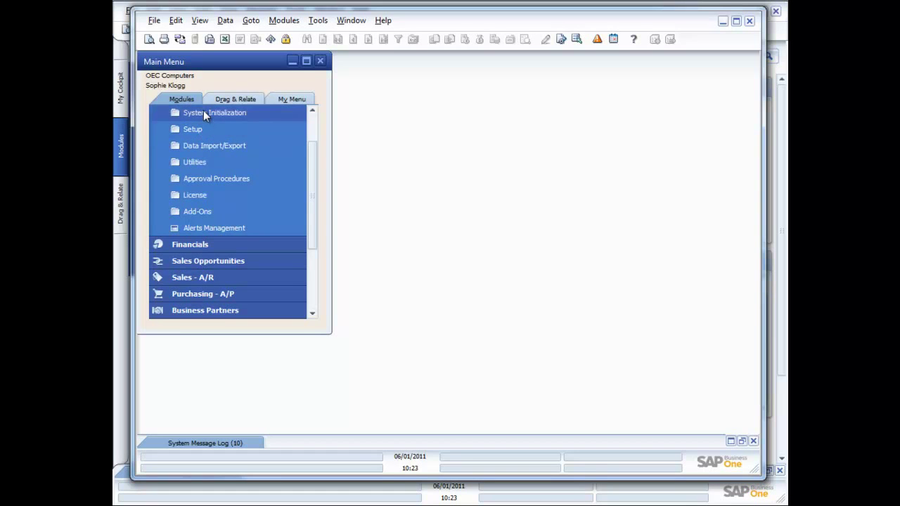
pyautogui.click(204, 112)
pyautogui.click(199, 113)
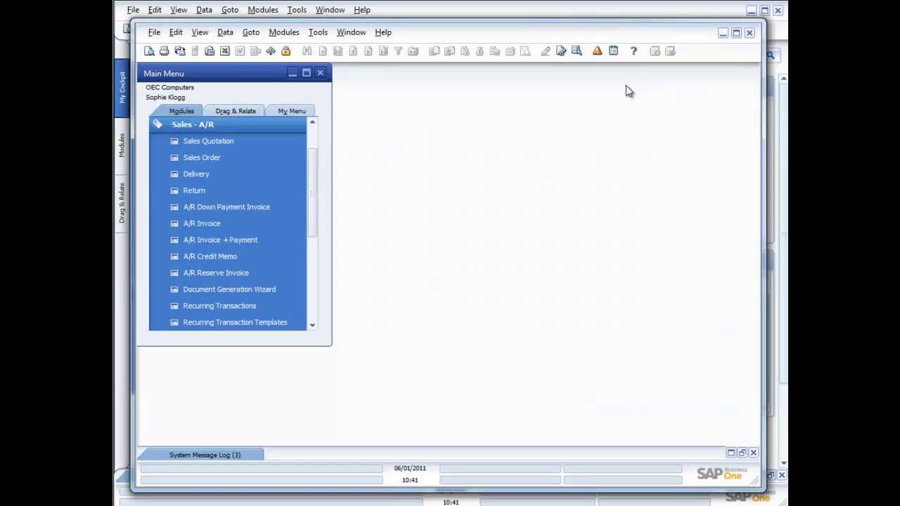
# Step: Start a new A/R invoice for the first customer in the list of business partners
pyautogui.click(219, 223)
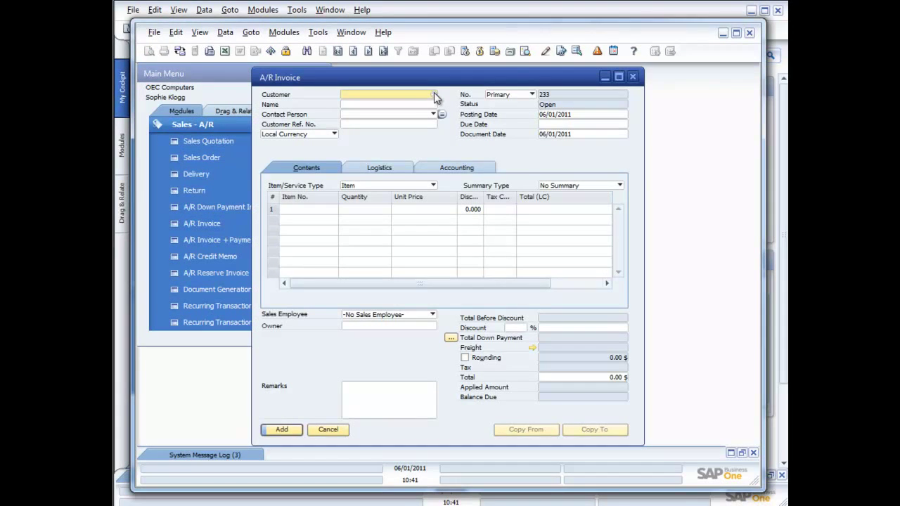
pyautogui.click(434, 93)
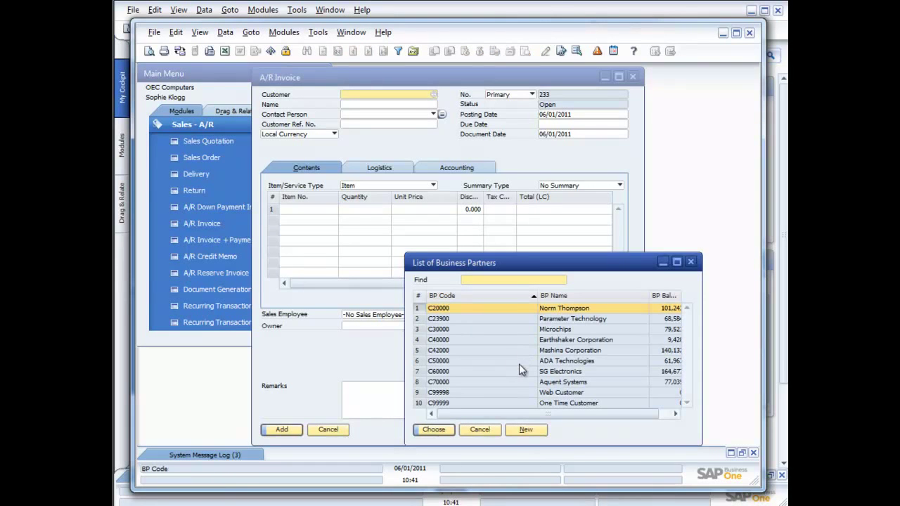
pyautogui.doubleClick(520, 309)
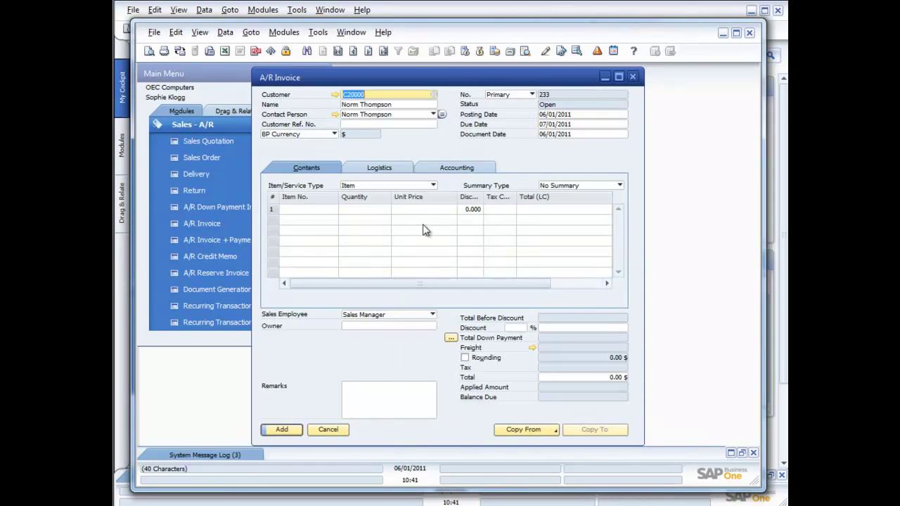
# Step: Enter item A00002 with a quantity of 5 on the first row of the invoice
pyautogui.click(308, 208)
pyautogui.press('Tab')
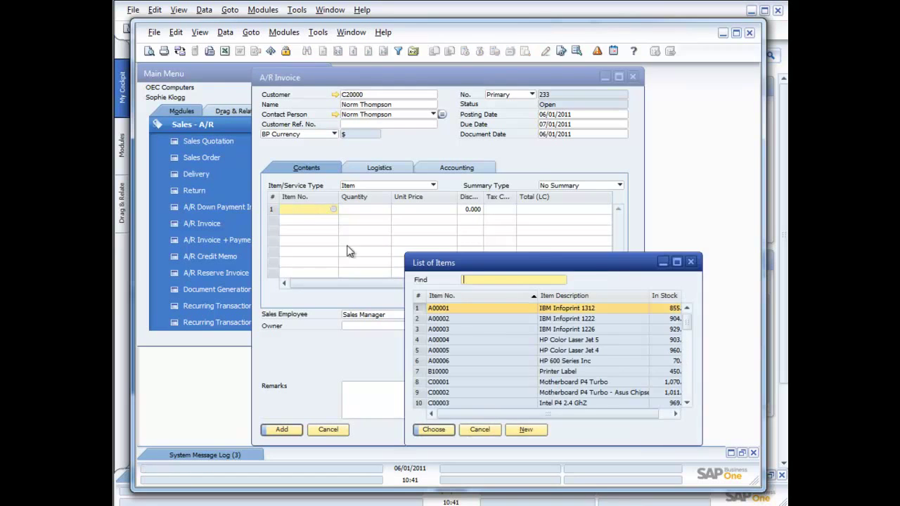
pyautogui.doubleClick(456, 322)
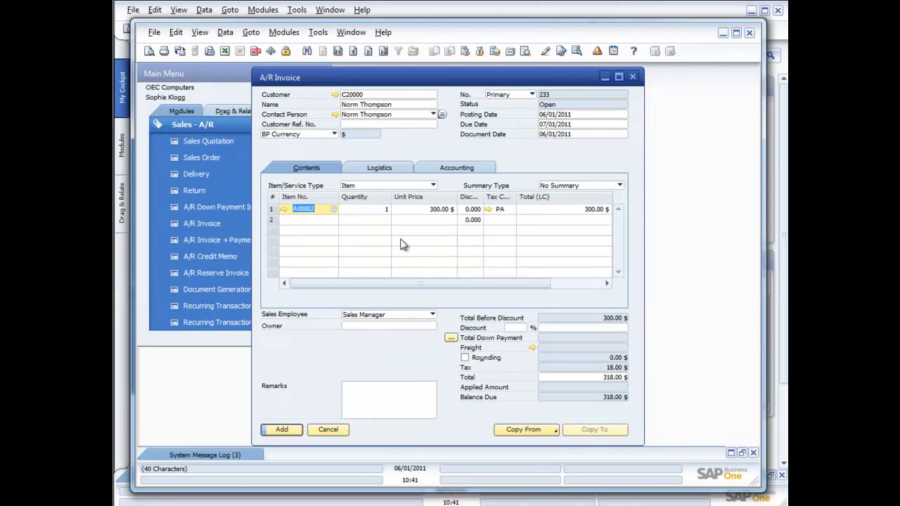
pyautogui.click(379, 210)
pyautogui.write('5')
pyautogui.press('Tab')
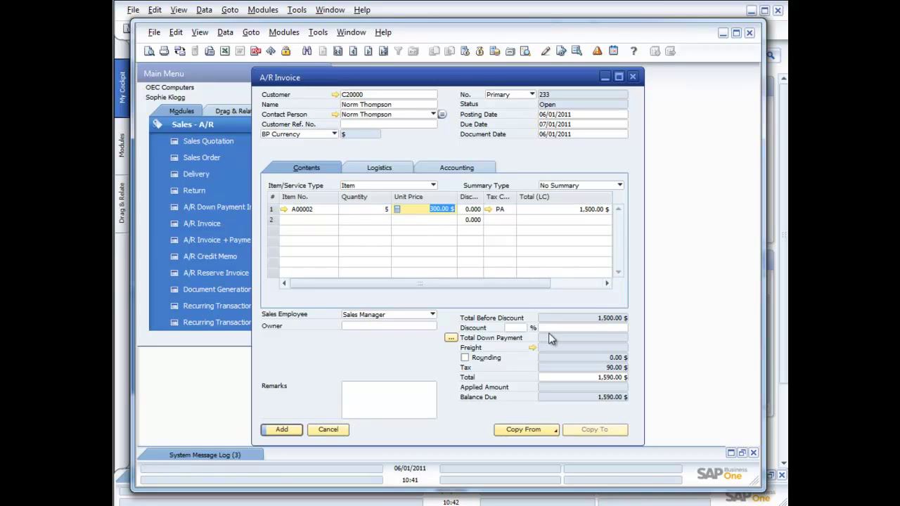
# Step: Give the invoice a 15% document discount, add it and confirm its creation
pyautogui.click(515, 328)
pyautogui.write('15')
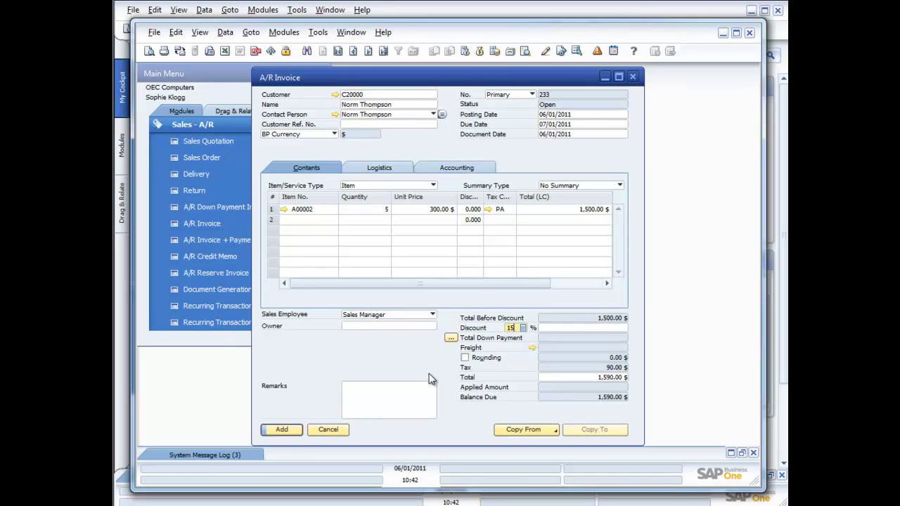
pyautogui.click(282, 429)
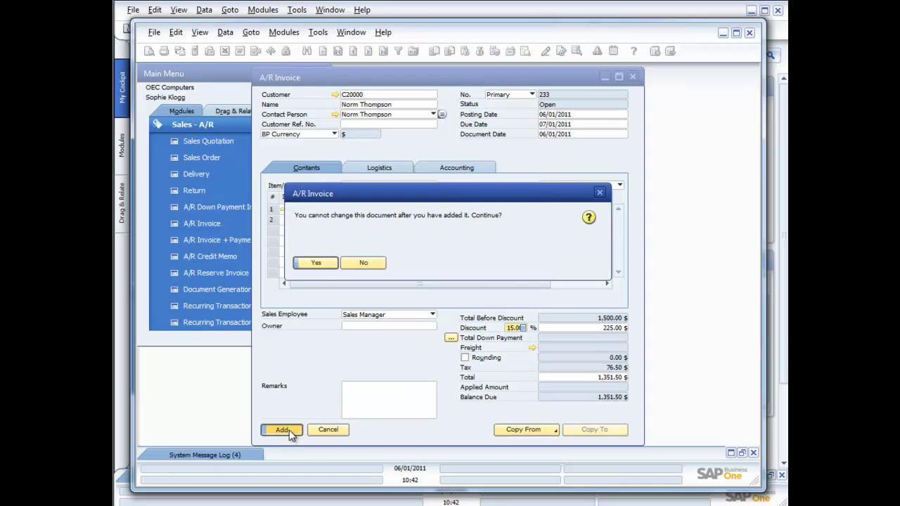
pyautogui.click(319, 263)
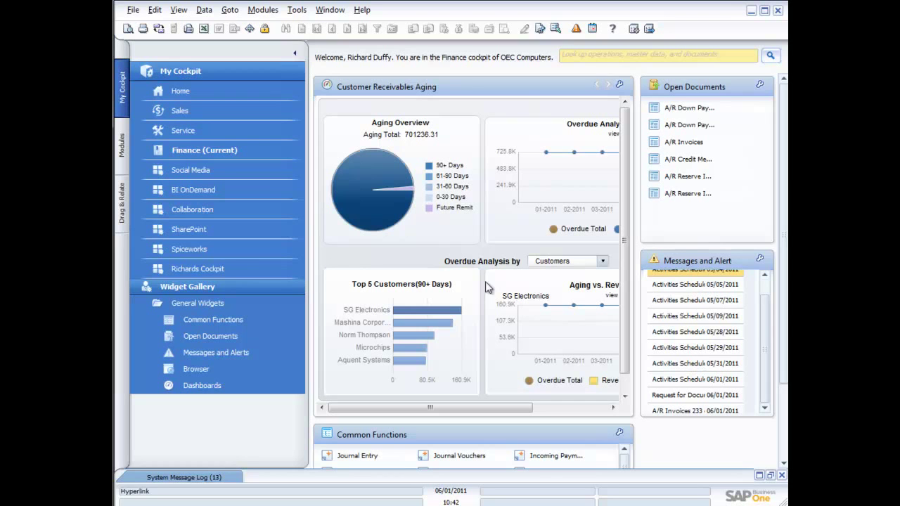
# Step: In the manager's session, open the messages and alerts overview and view the new "Deviation from Discount (in %)" alert
pyautogui.moveTo(767, 358)
pyautogui.mouseDown()
pyautogui.moveTo(767, 385)
pyautogui.moveTo(764, 307)
pyautogui.moveTo(766, 343)
pyautogui.mouseUp()
pyautogui.click(576, 29)
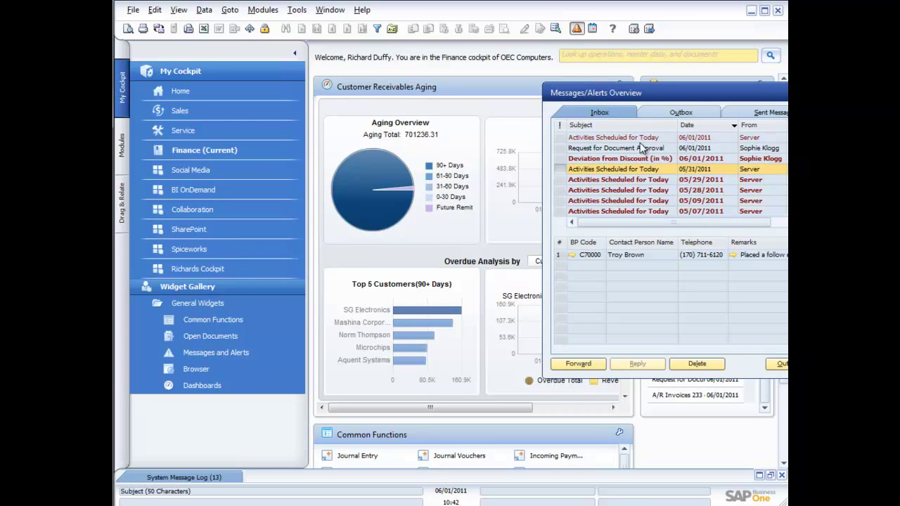
pyautogui.moveTo(608, 92); pyautogui.dragTo(526, 71)
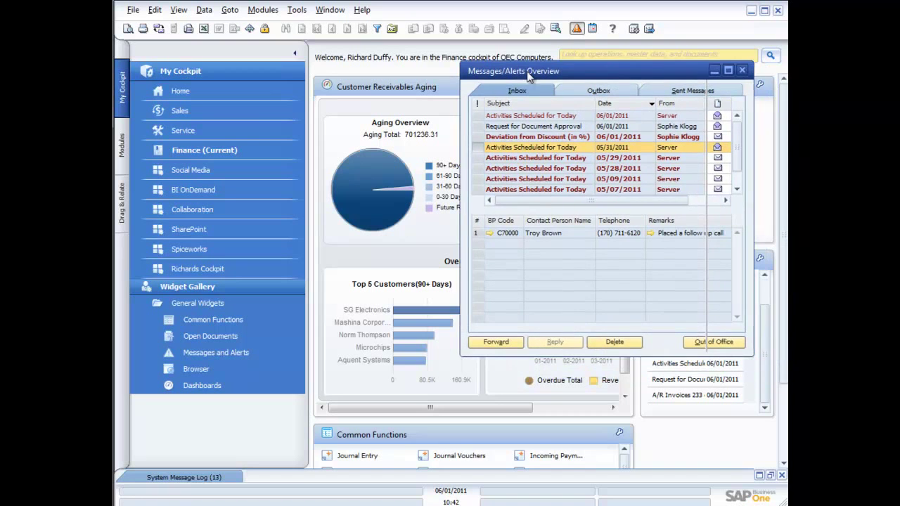
pyautogui.click(552, 138)
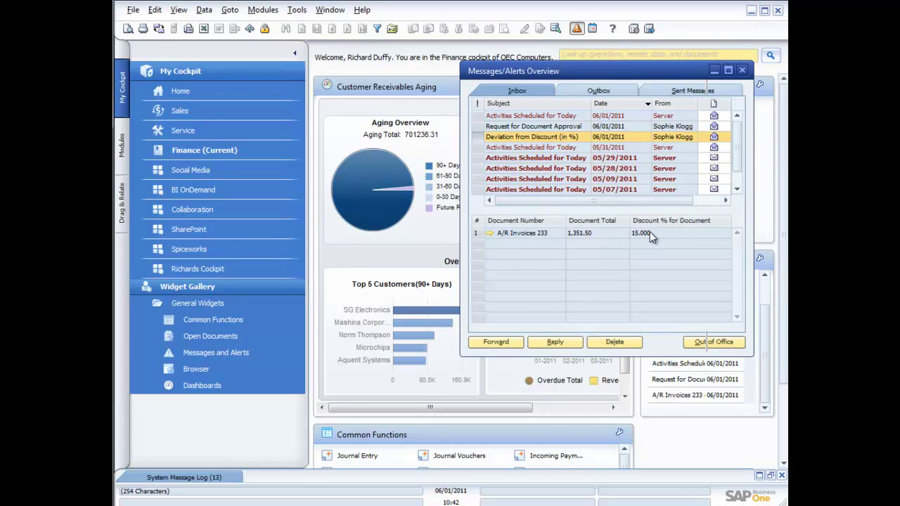
# Step: Open the A/R invoice linked in the discount alert, examine its gross profit, and close the invoice and the alerts overview
pyautogui.click(491, 233)
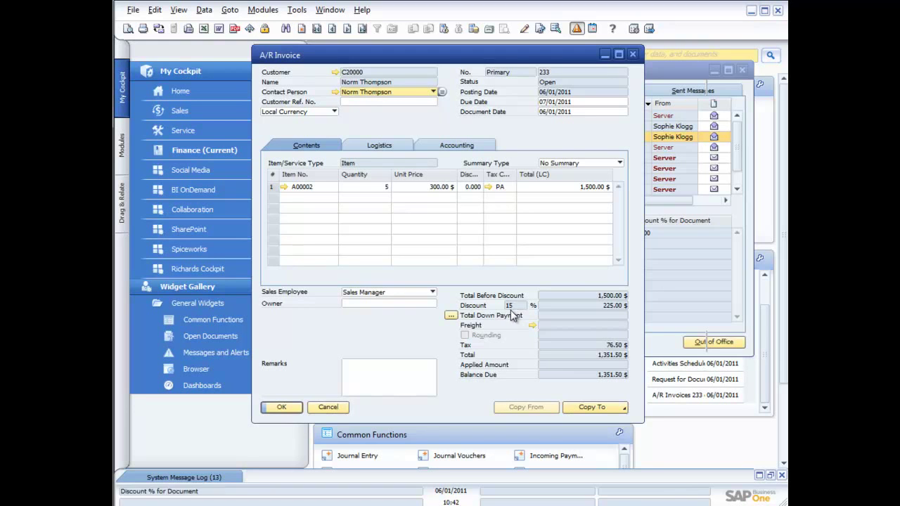
pyautogui.rightClick(434, 187)
pyautogui.click(478, 270)
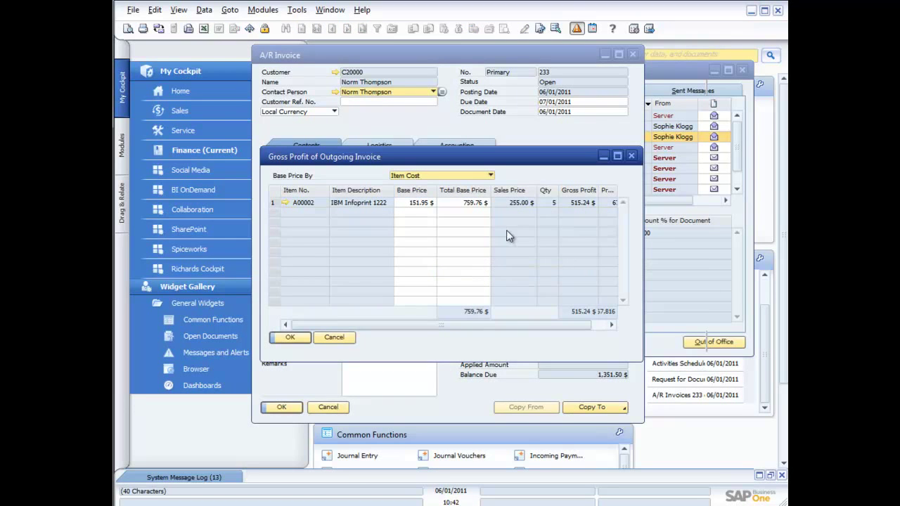
pyautogui.moveTo(584, 328); pyautogui.dragTo(599, 329)
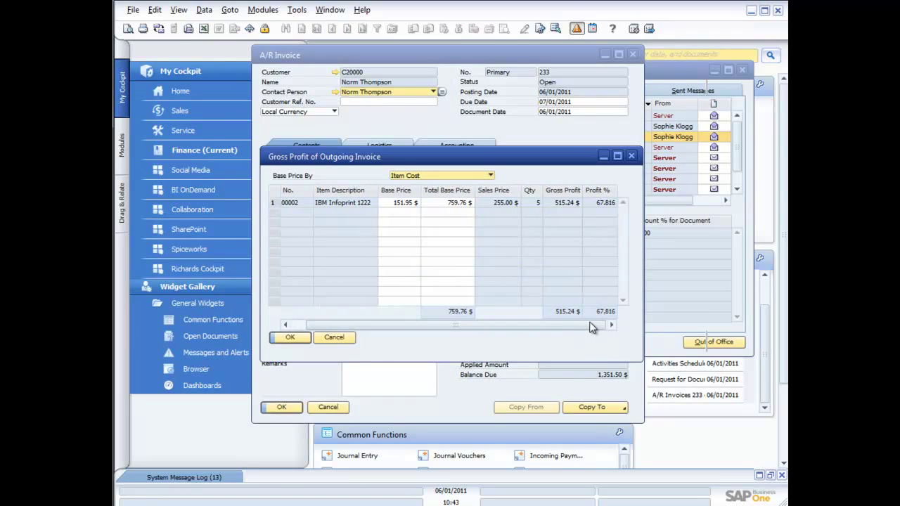
pyautogui.moveTo(529, 323); pyautogui.dragTo(499, 324)
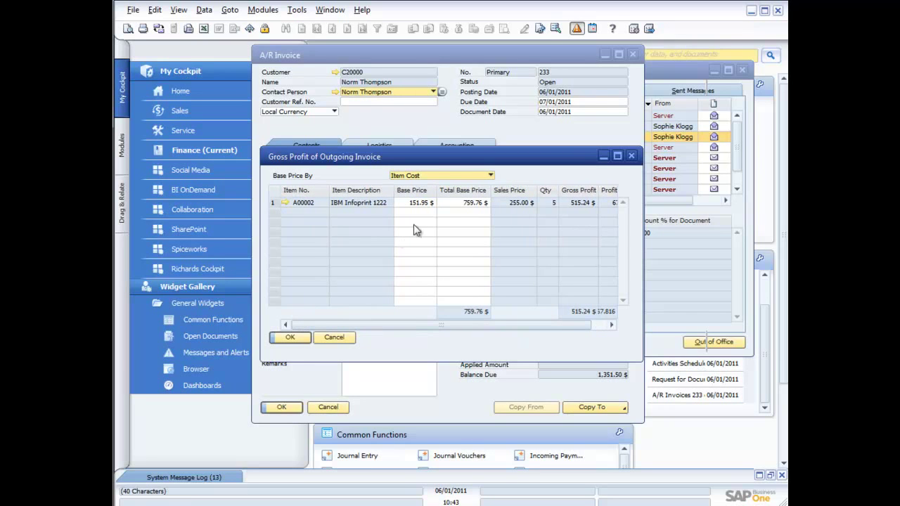
pyautogui.click(335, 338)
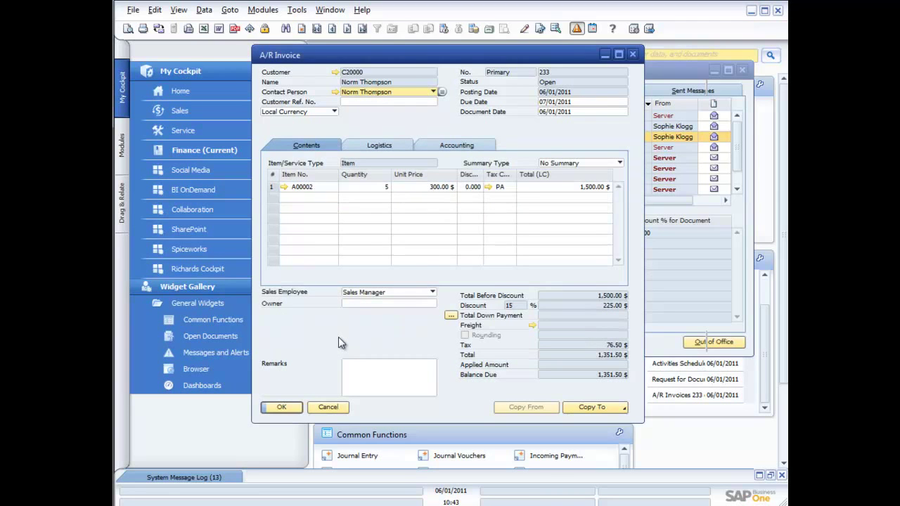
pyautogui.click(328, 409)
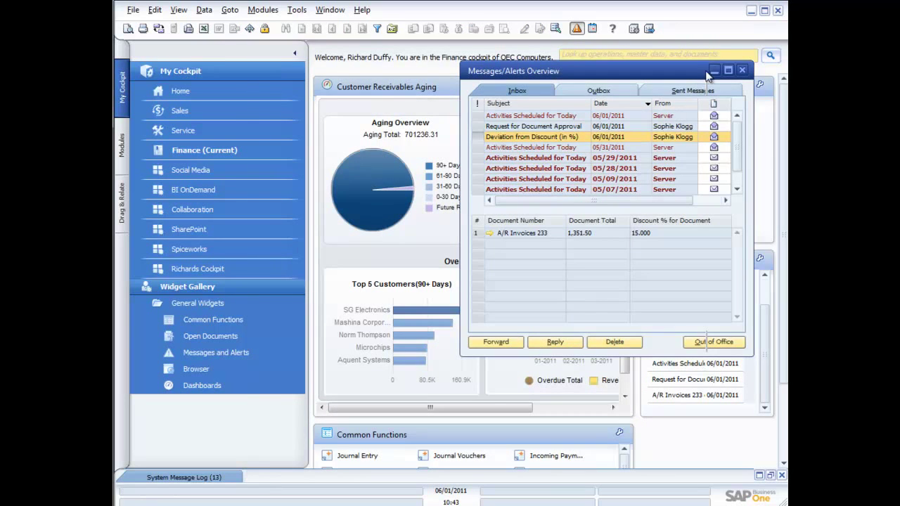
pyautogui.click(741, 69)
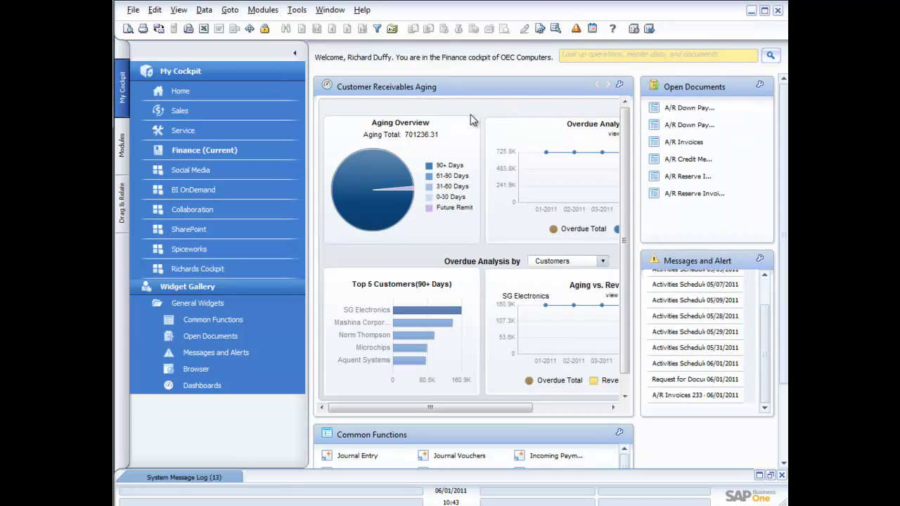
# Step: Collapse the System Initialization folder and open Alerts Management from the Administration module
pyautogui.click(121, 149)
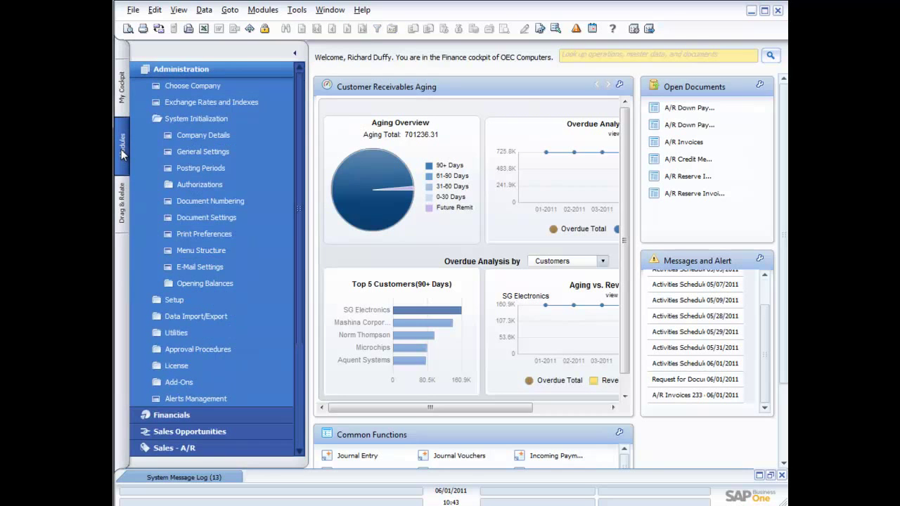
pyautogui.click(217, 121)
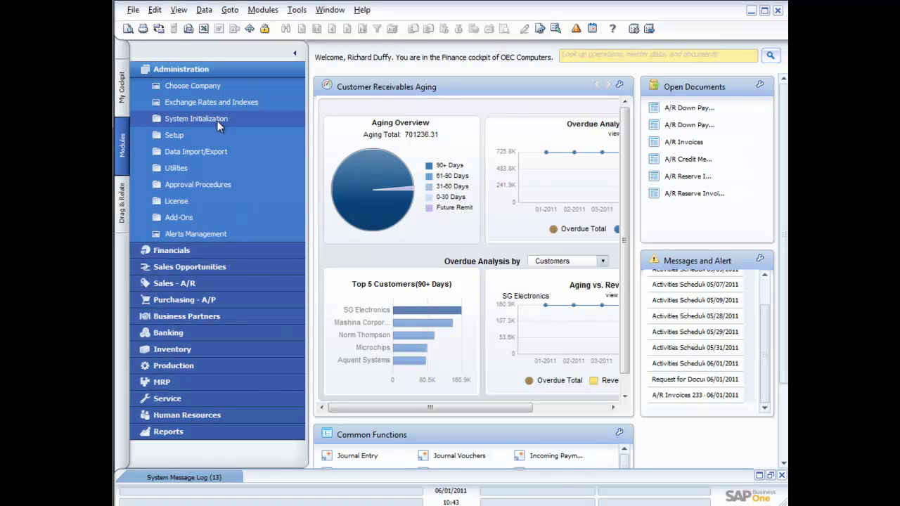
pyautogui.click(209, 69)
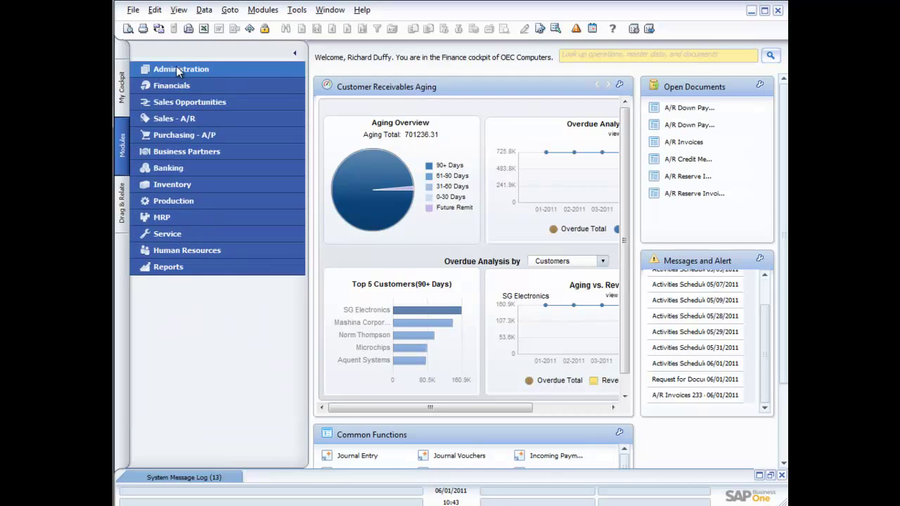
pyautogui.click(179, 71)
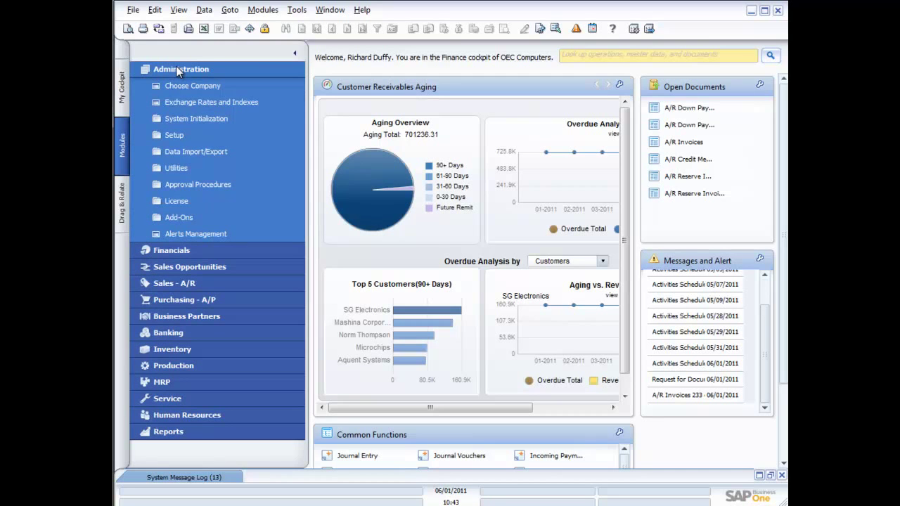
pyautogui.click(185, 235)
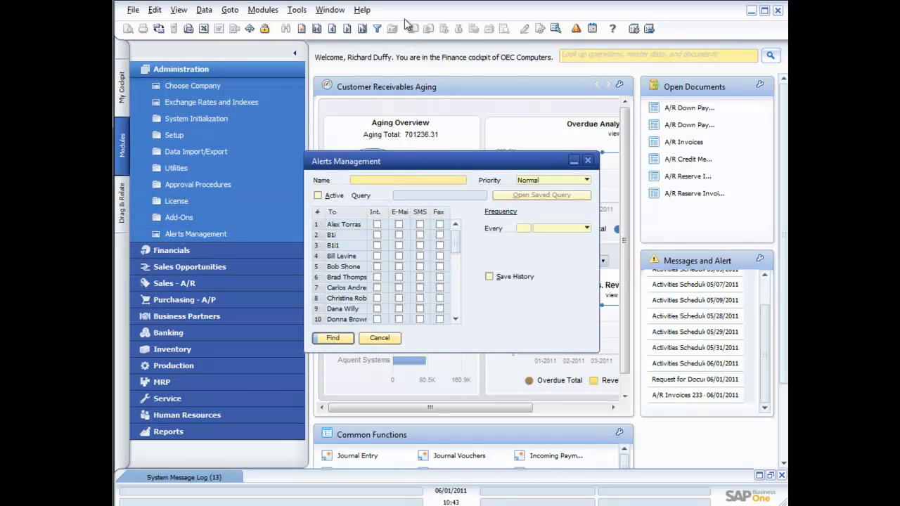
# Step: Find the "Deviation from Discount (in %)" alert, review its discount condition, recipients and monitored documents, and close Alerts Management without saving
pyautogui.click(317, 29)
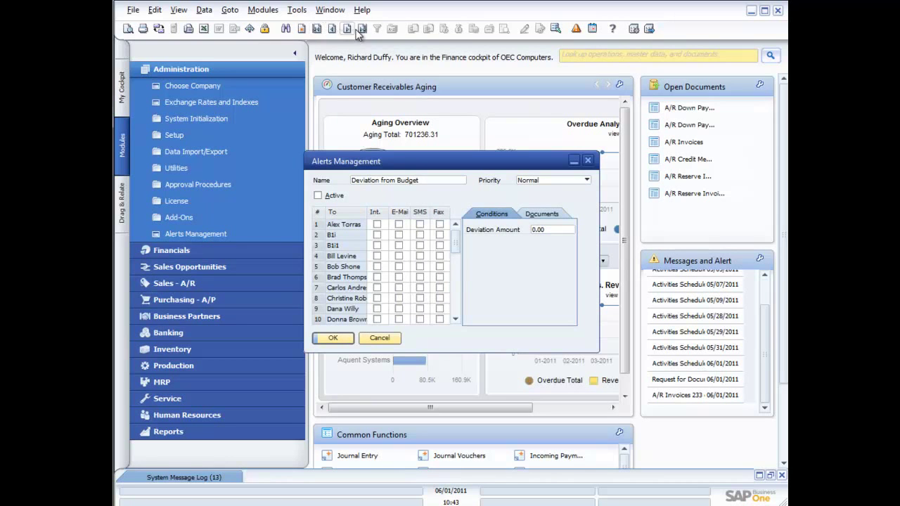
pyautogui.click(347, 29)
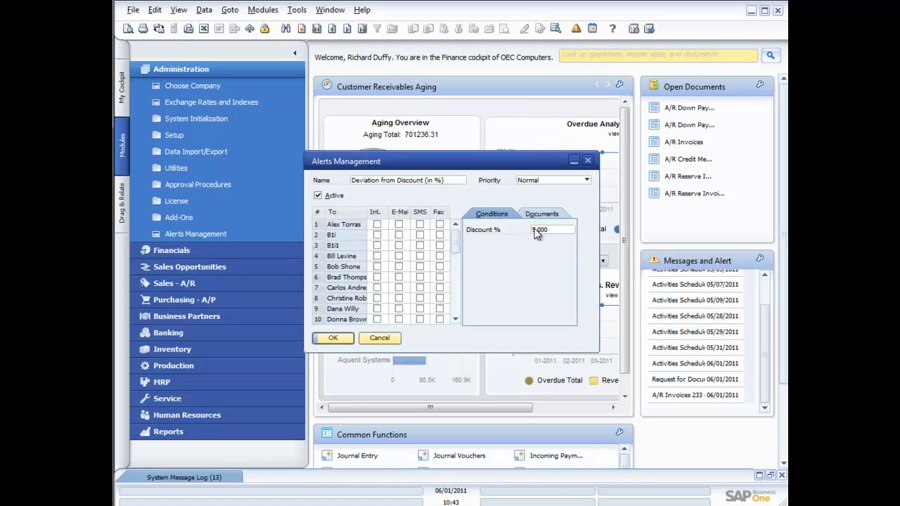
pyautogui.moveTo(455, 245); pyautogui.dragTo(455, 303)
pyautogui.click(377, 266)
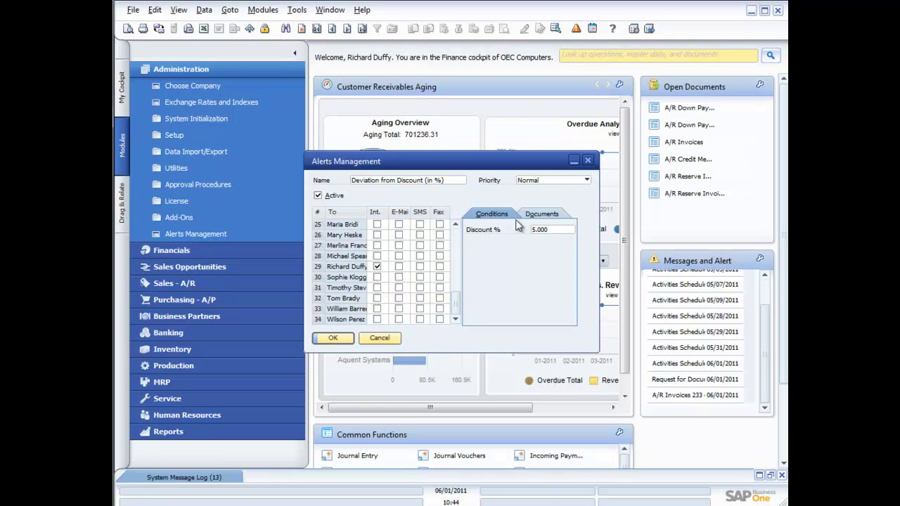
pyautogui.click(543, 215)
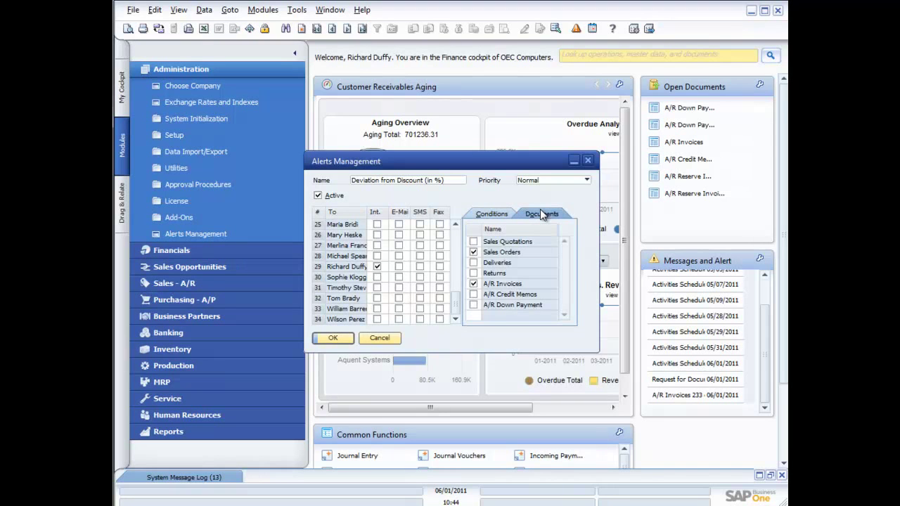
pyautogui.click(474, 252)
pyautogui.click(379, 339)
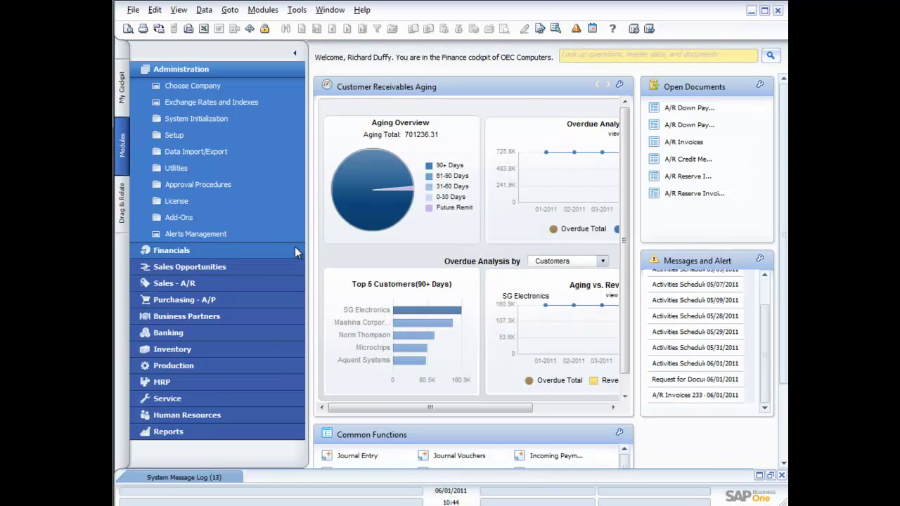
# Step: Start a new alert in Alerts Management based on the saved "Quick Customer Balance Query" from the General category
pyautogui.click(196, 233)
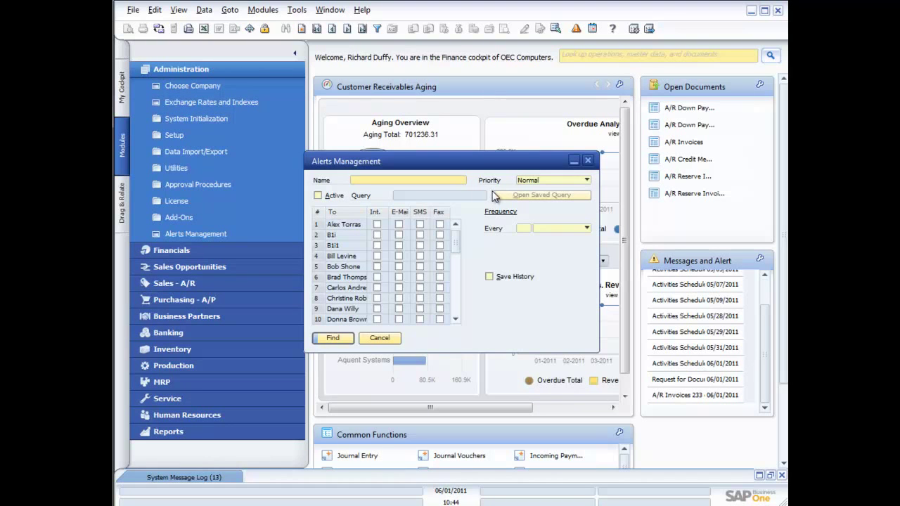
pyautogui.click(301, 31)
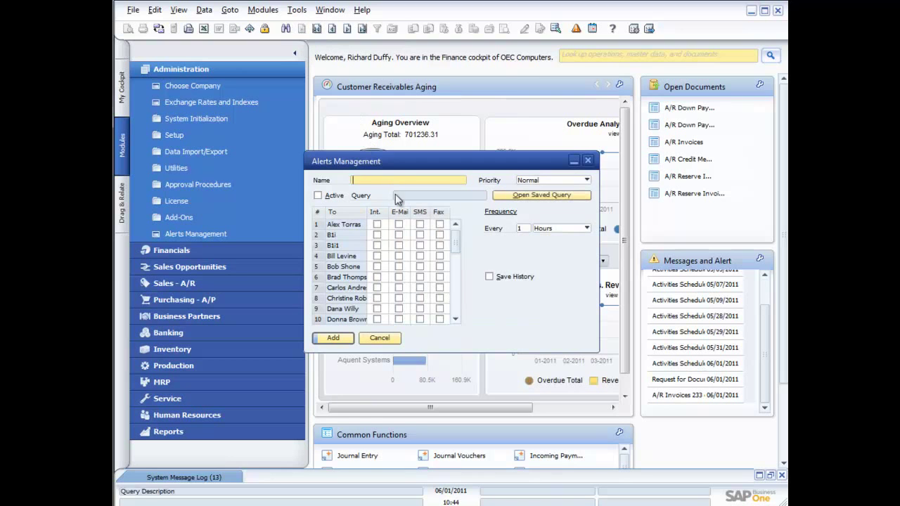
pyautogui.click(530, 195)
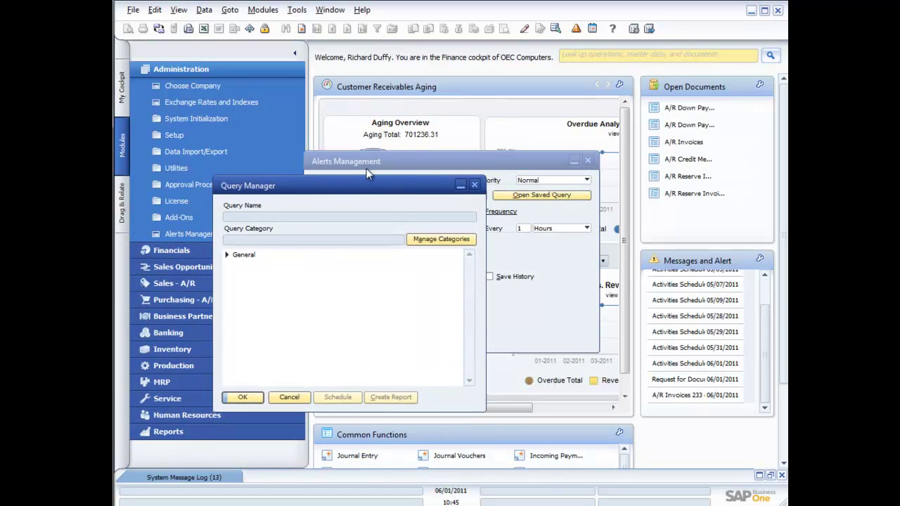
pyautogui.click(226, 255)
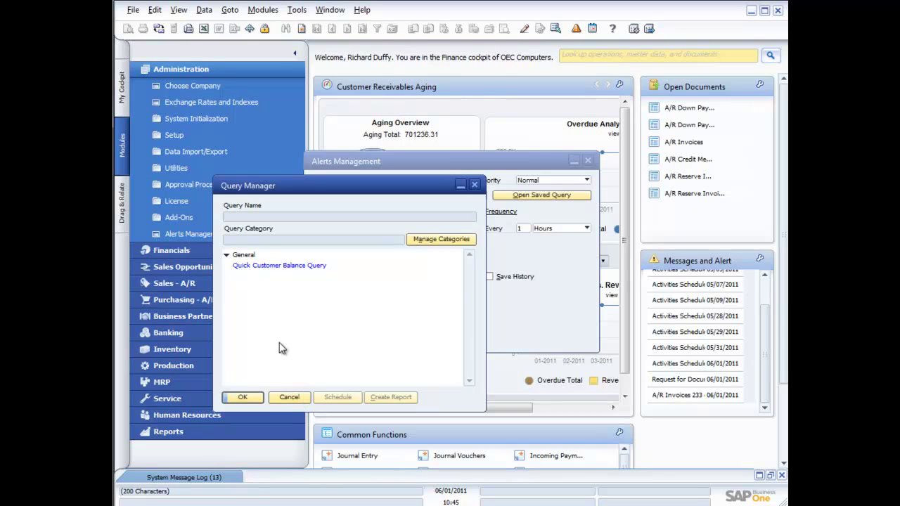
pyautogui.click(278, 265)
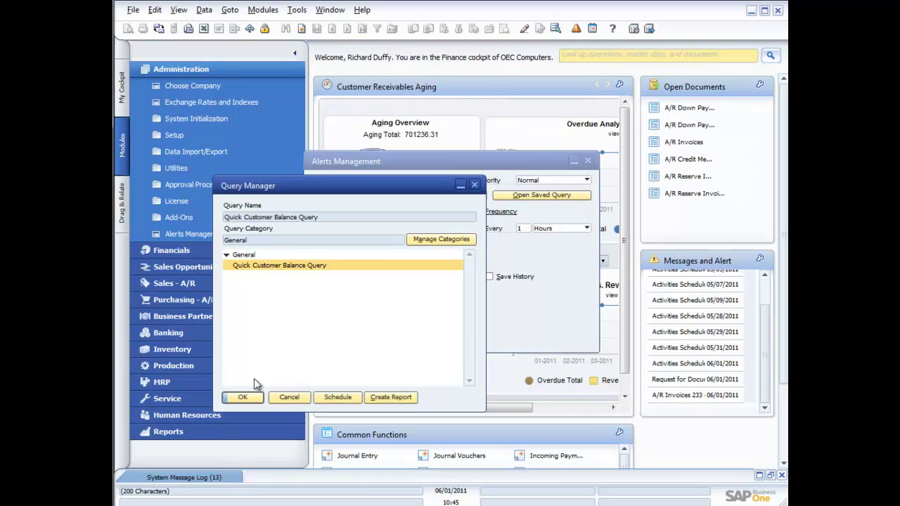
pyautogui.click(242, 397)
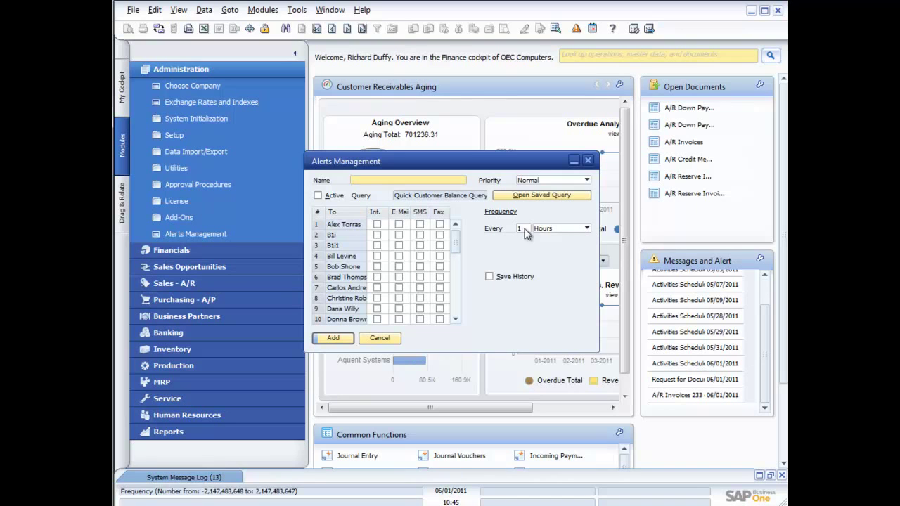
# Step: Try the Days frequency for the new alert, and set it to run every 1 Weeks
pyautogui.click(586, 229)
pyautogui.click(559, 260)
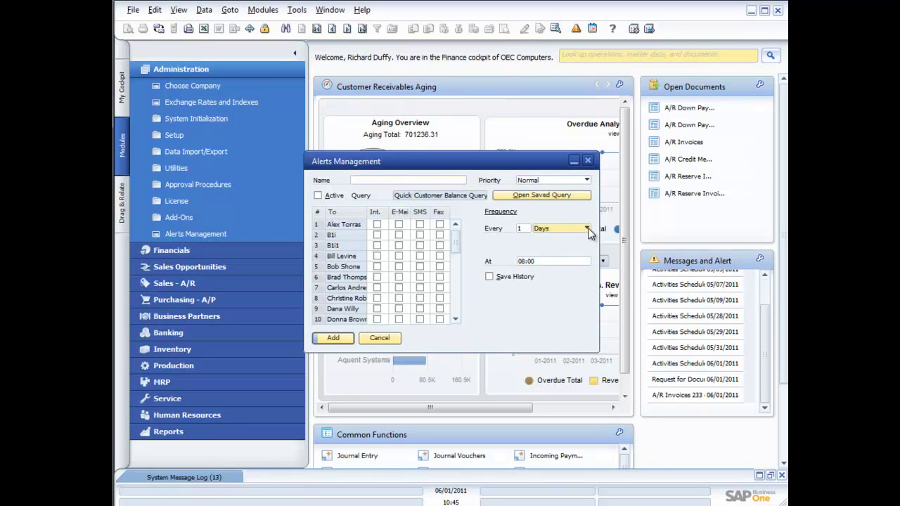
pyautogui.click(586, 230)
pyautogui.click(561, 267)
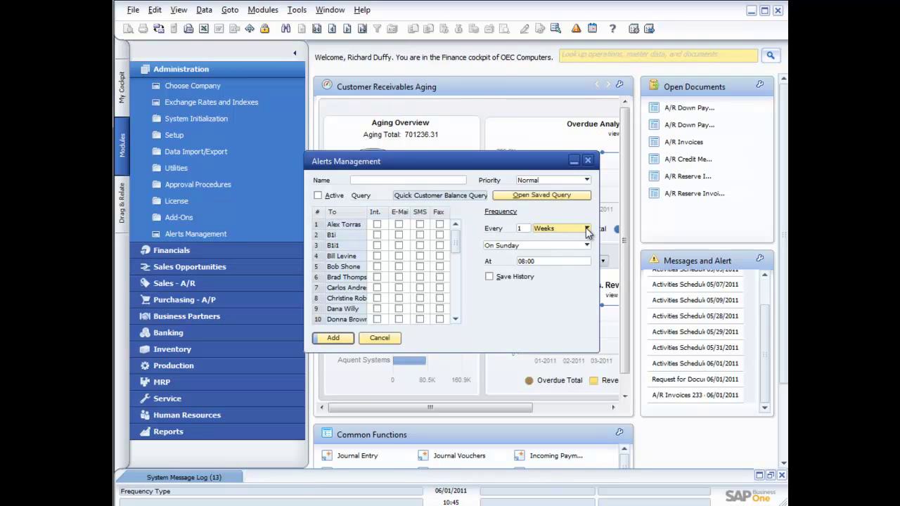
pyautogui.click(586, 230)
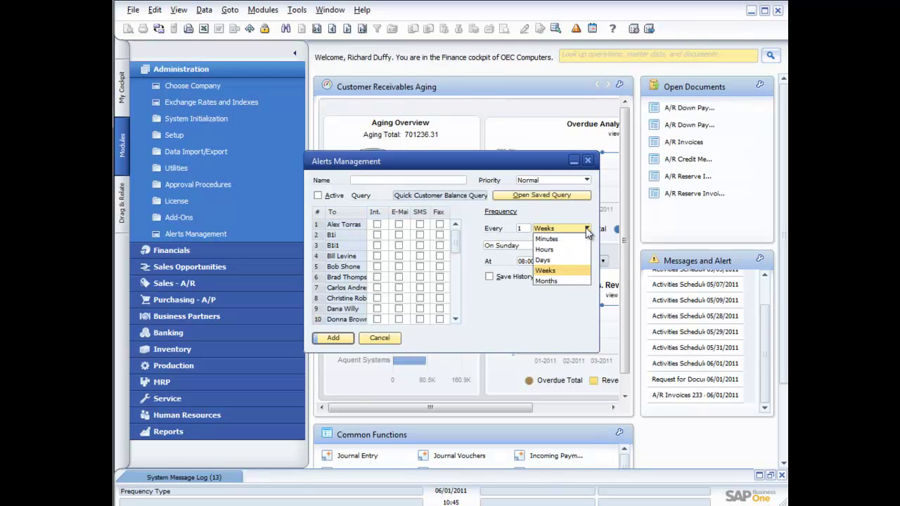
pyautogui.click(546, 269)
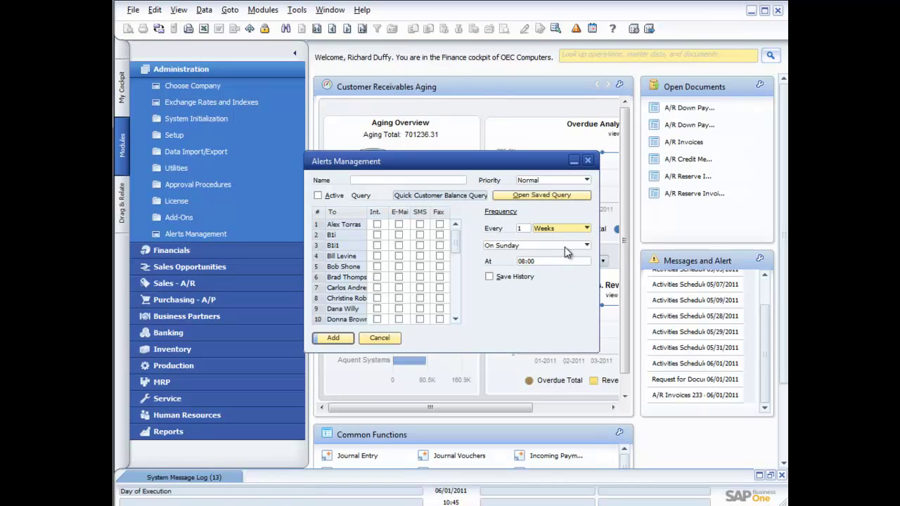
# Step: Schedule the weekly alert on Monday at 07:00, and discard the new alert without adding it
pyautogui.click(585, 245)
pyautogui.click(517, 266)
pyautogui.click(537, 261)
pyautogui.write('07:00')
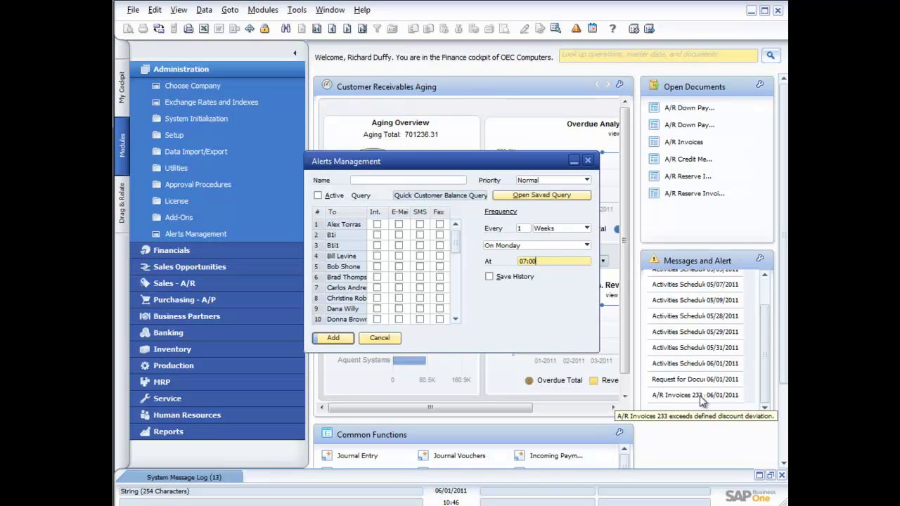
pyautogui.click(391, 338)
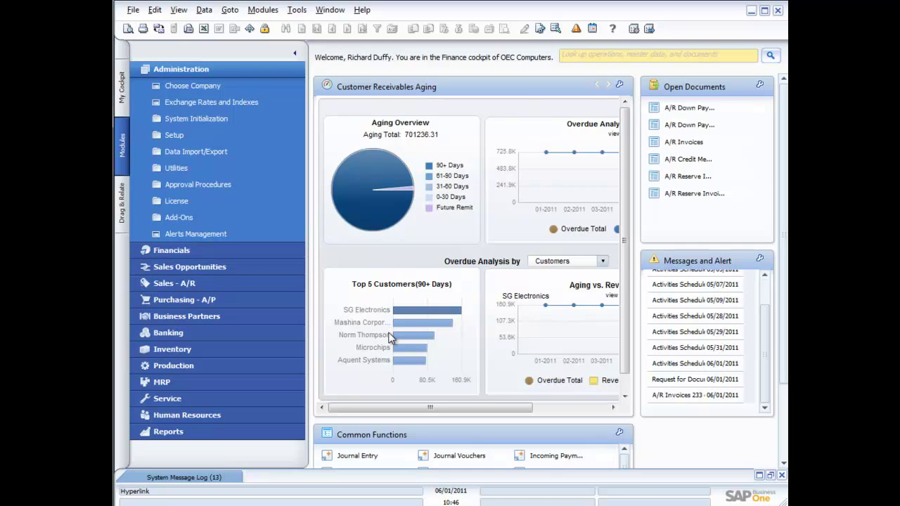
# Step: Open the Sales Approval stage under Approval Procedures and add the first listed Production department user as second authorizer
pyautogui.click(208, 184)
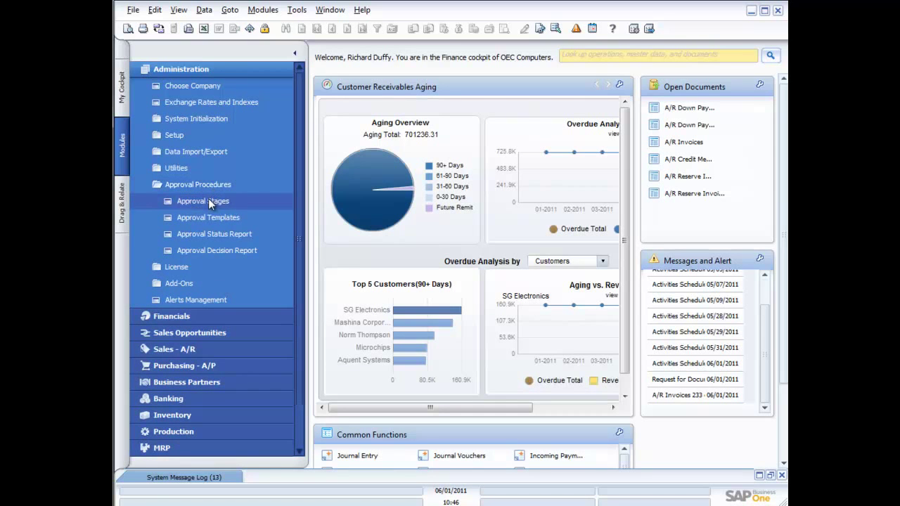
pyautogui.click(208, 204)
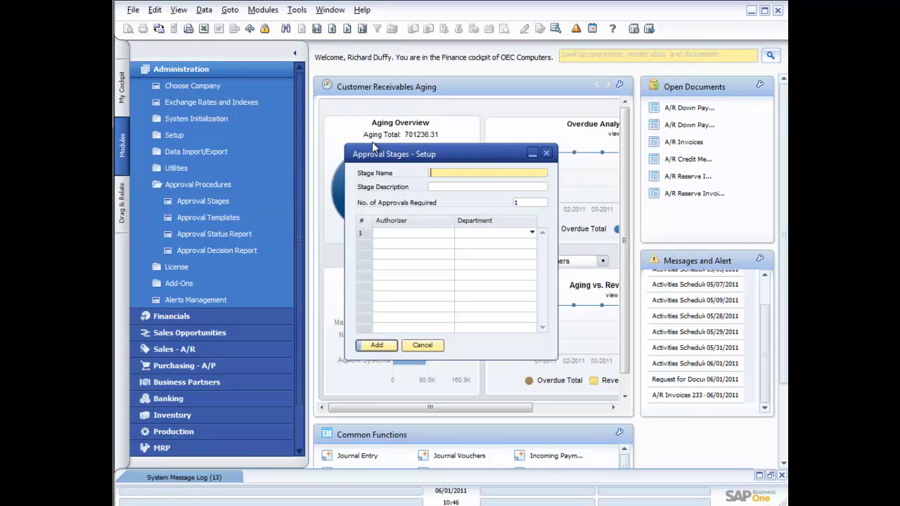
pyautogui.click(332, 29)
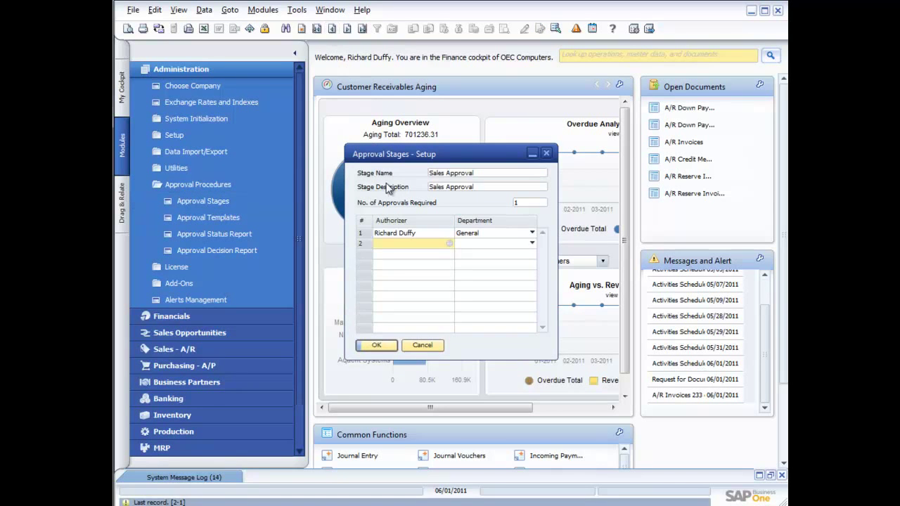
pyautogui.click(391, 243)
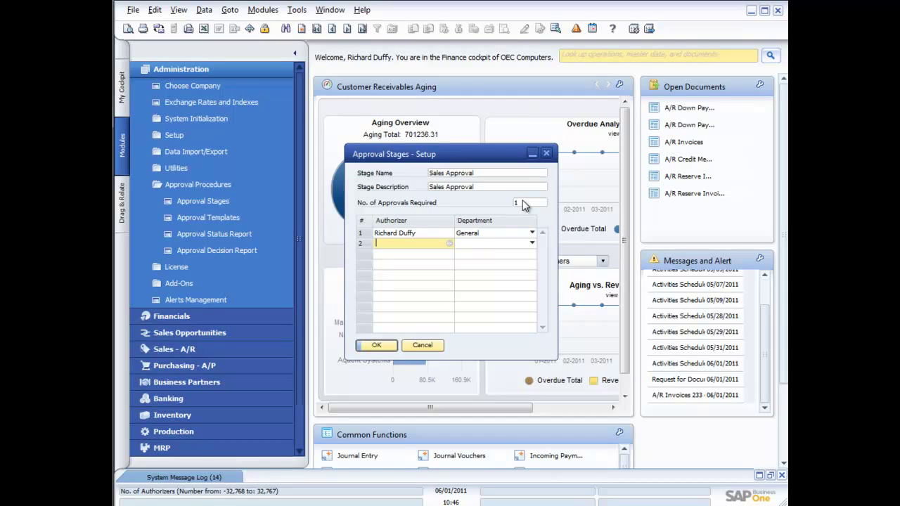
pyautogui.click(448, 243)
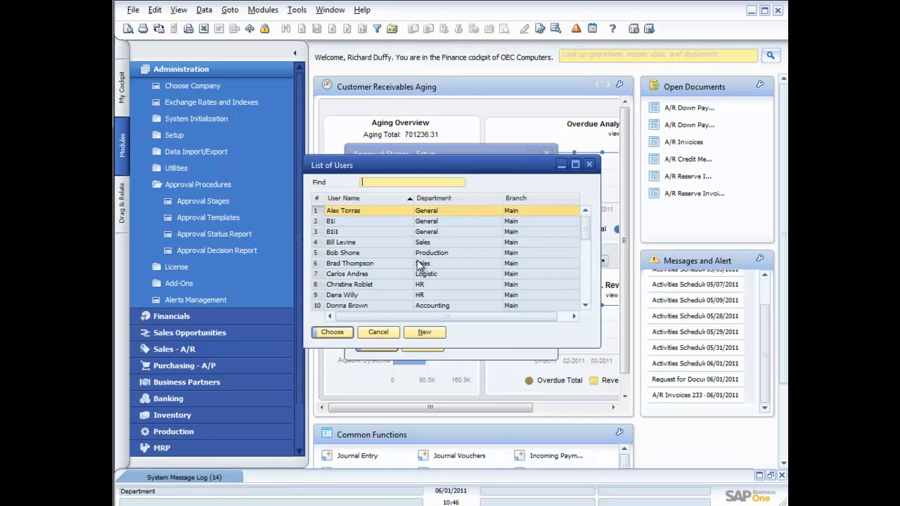
pyautogui.doubleClick(350, 253)
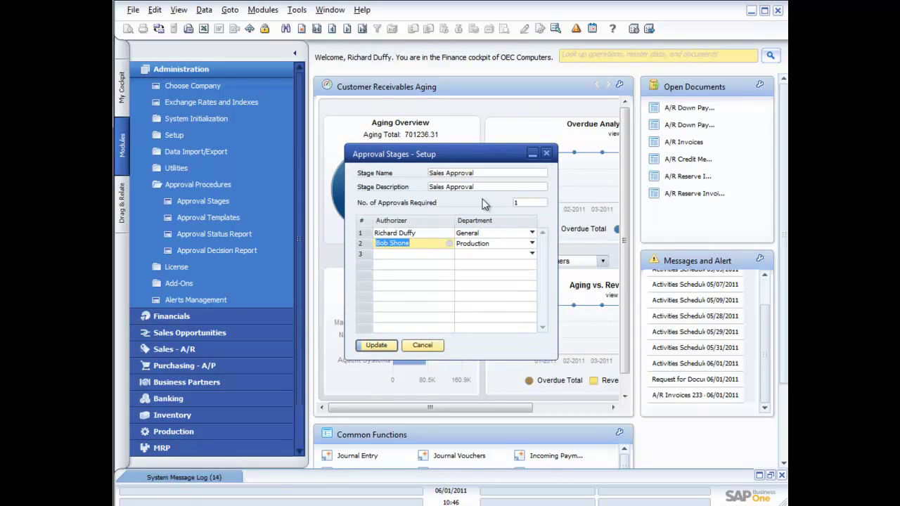
# Step: Set the Sales Approval stage's number of required approvals to 2, update it and close the setup
pyautogui.click(524, 202)
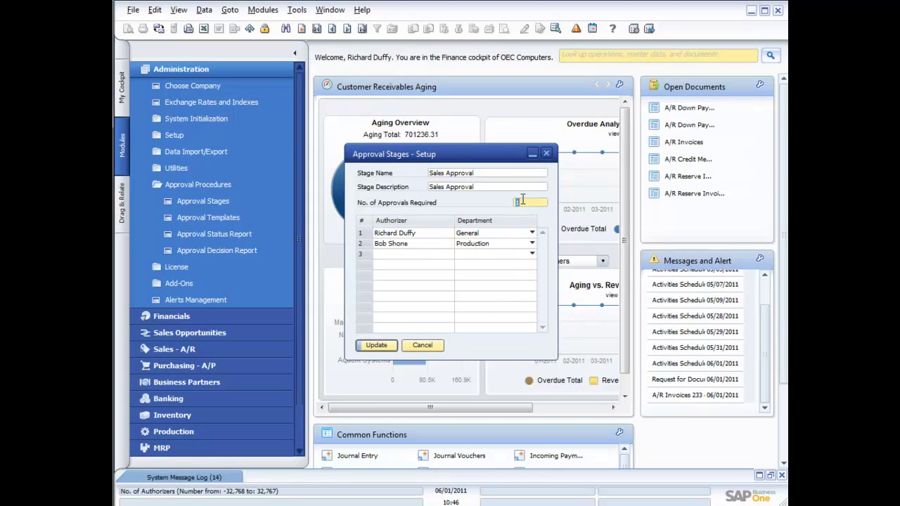
pyautogui.write('2')
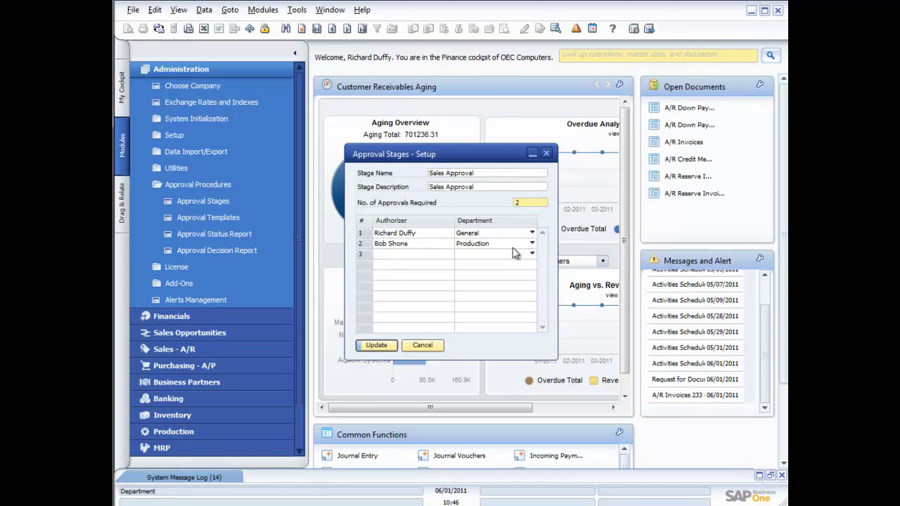
pyautogui.click(376, 347)
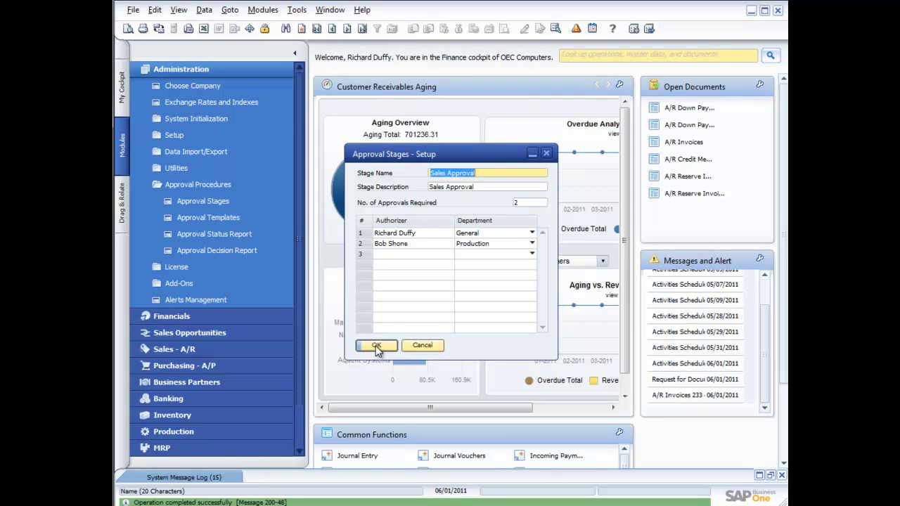
pyautogui.click(377, 345)
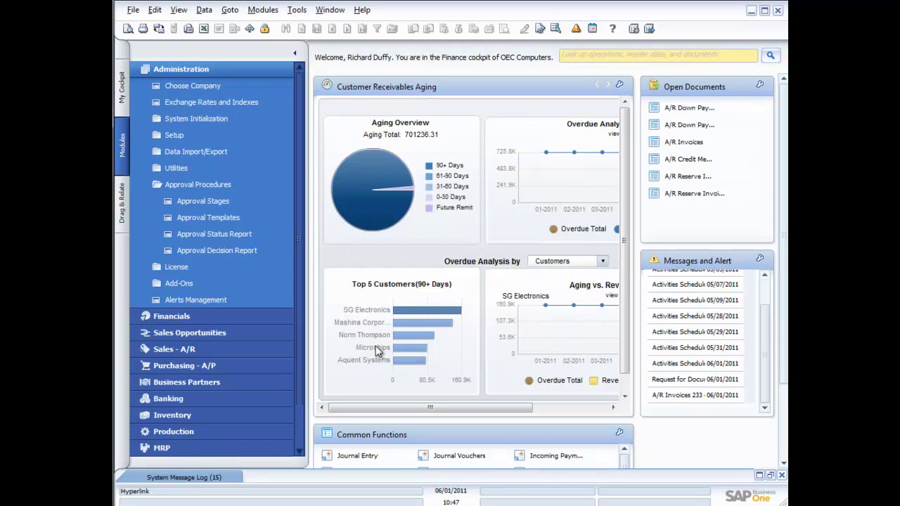
# Step: Open the Order Approval template and add the first listed Sales department user as second originator
pyautogui.click(224, 217)
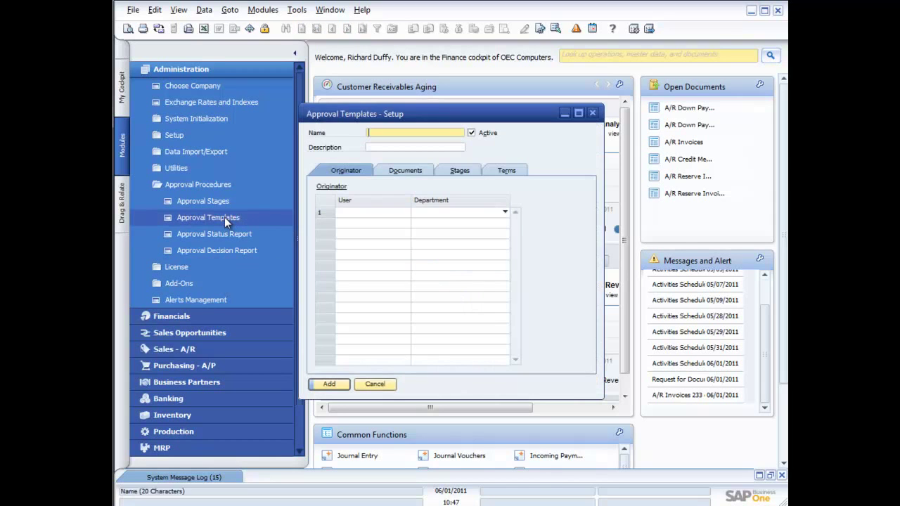
pyautogui.click(317, 29)
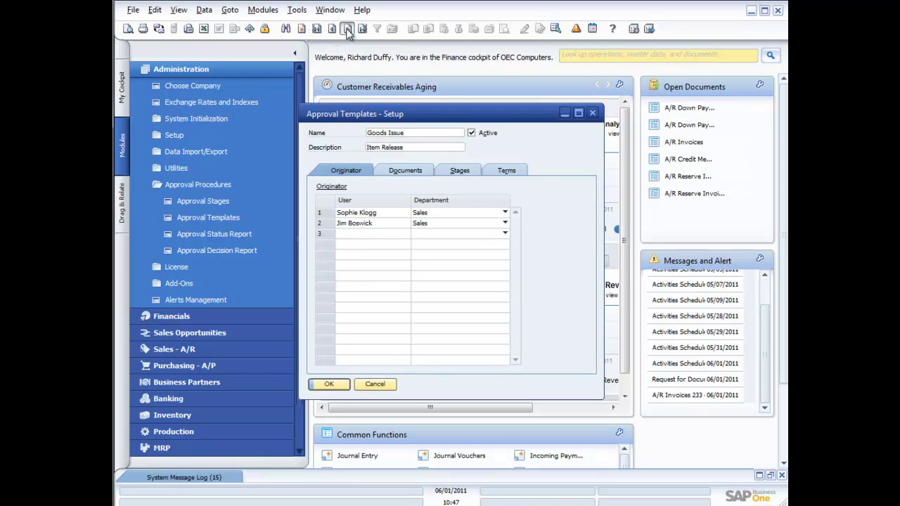
pyautogui.click(346, 29)
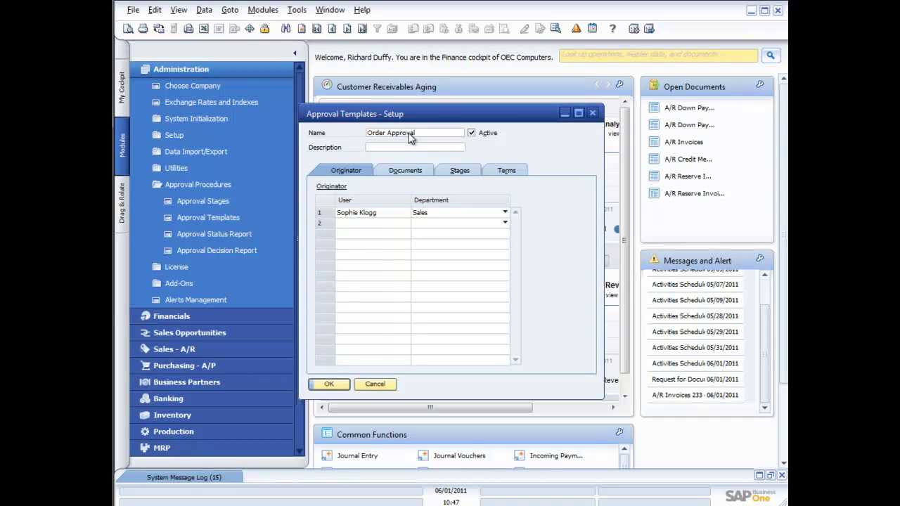
pyautogui.click(365, 222)
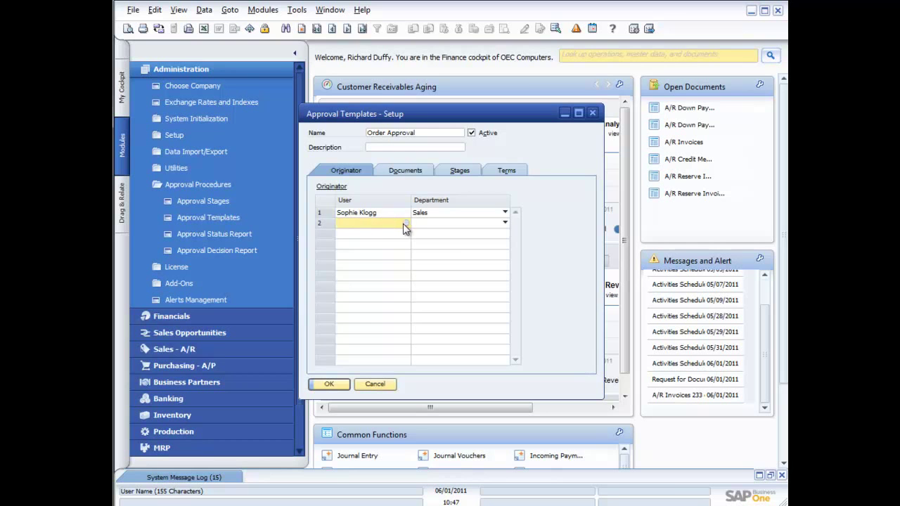
pyautogui.click(403, 224)
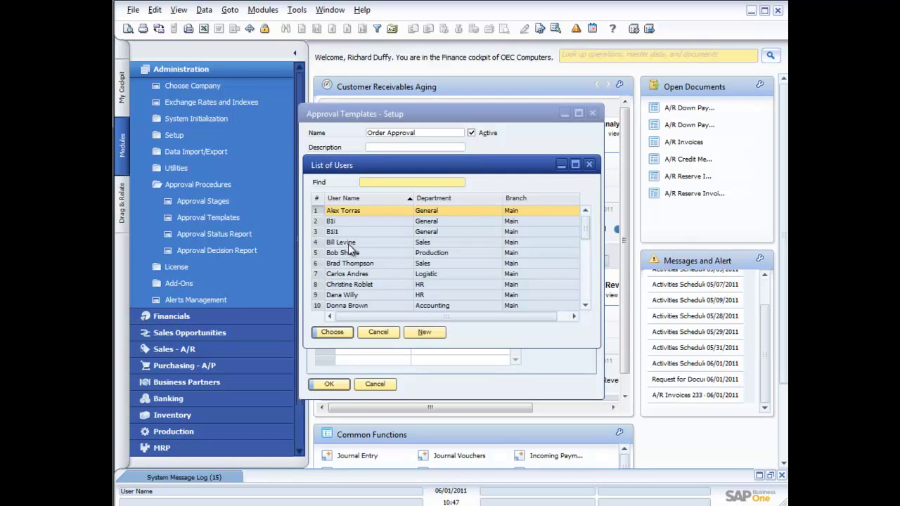
pyautogui.doubleClick(348, 243)
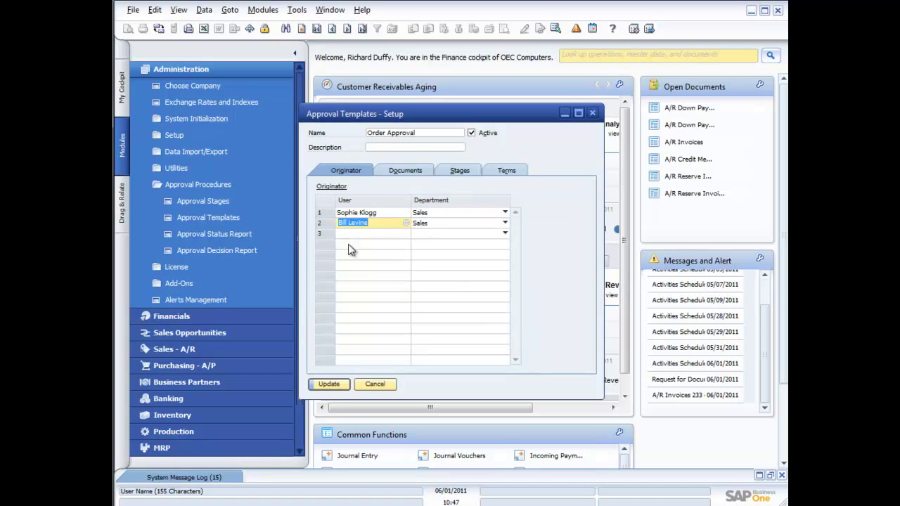
# Step: Review the Order Approval template's document types and approval stages, including the authorizers of the linked Sales Approval stage
pyautogui.click(405, 170)
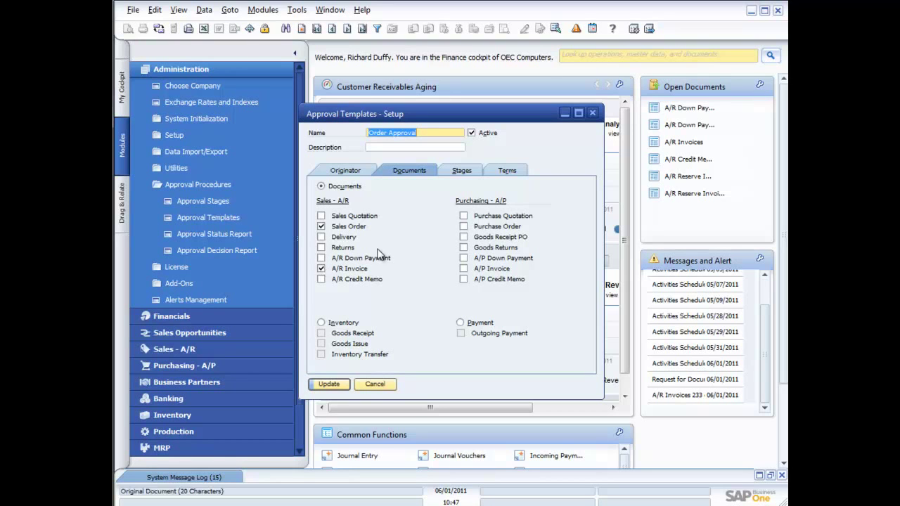
pyautogui.click(462, 172)
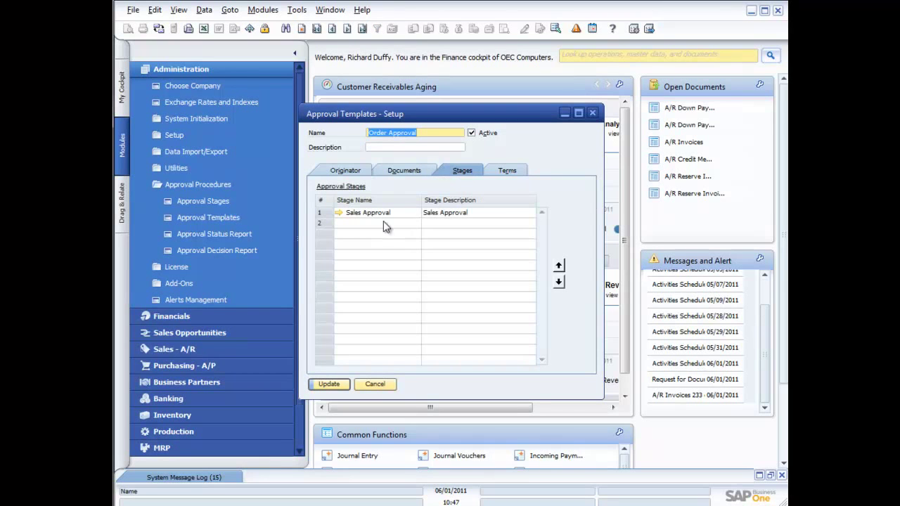
pyautogui.click(340, 212)
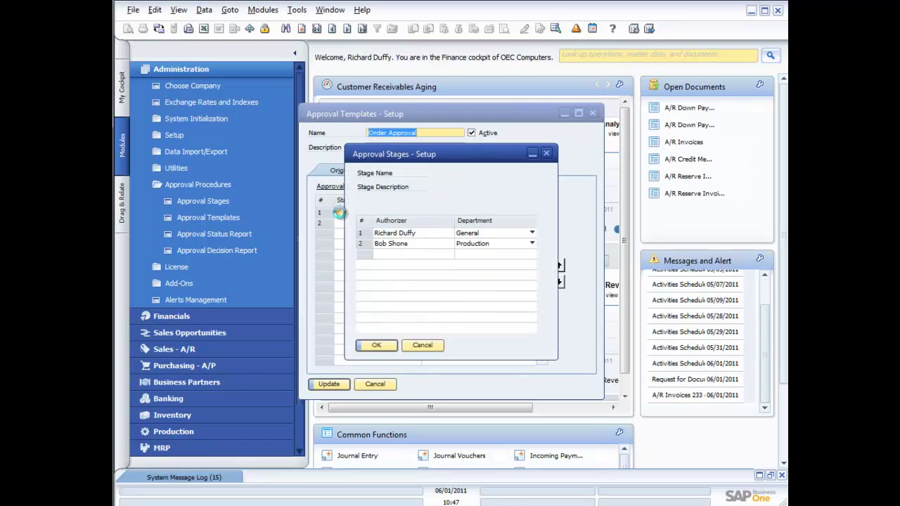
pyautogui.click(424, 346)
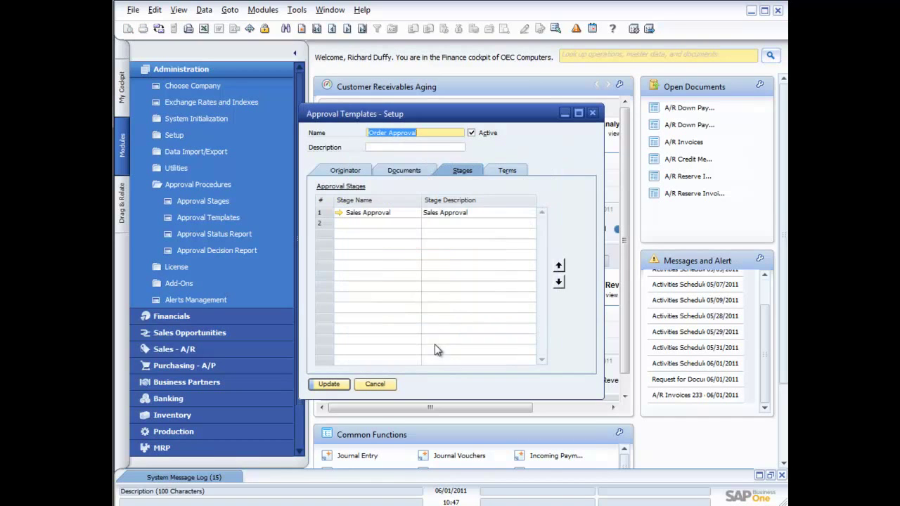
# Step: Set the approval procedure to launch when the following applies, and try the Total Document term with its ratio options before deselecting it
pyautogui.click(509, 171)
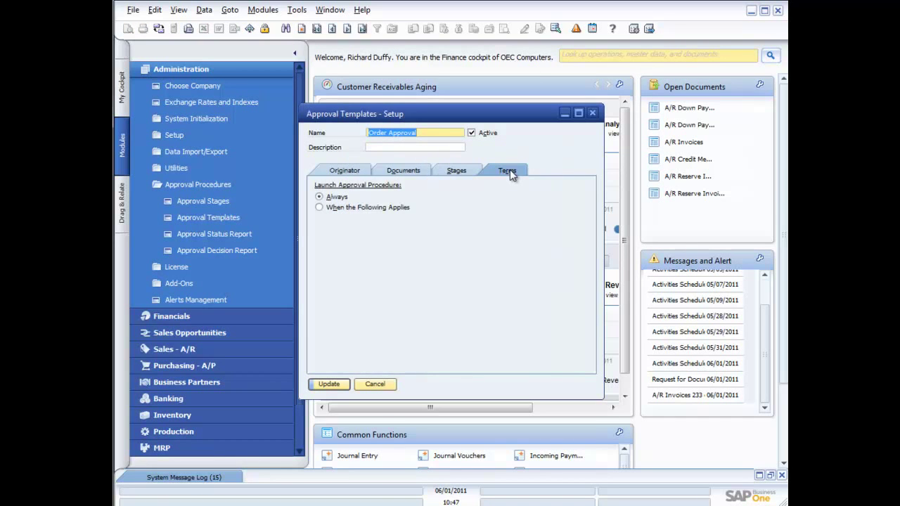
pyautogui.click(321, 208)
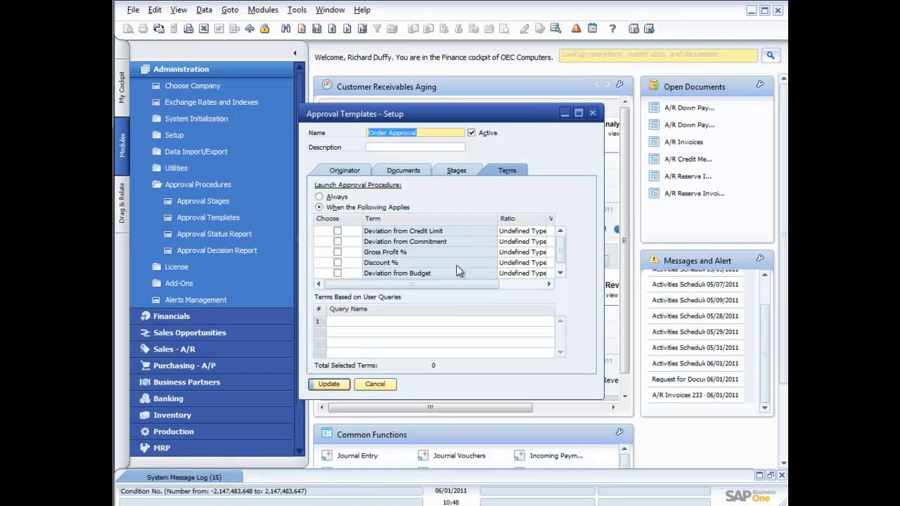
pyautogui.click(560, 275)
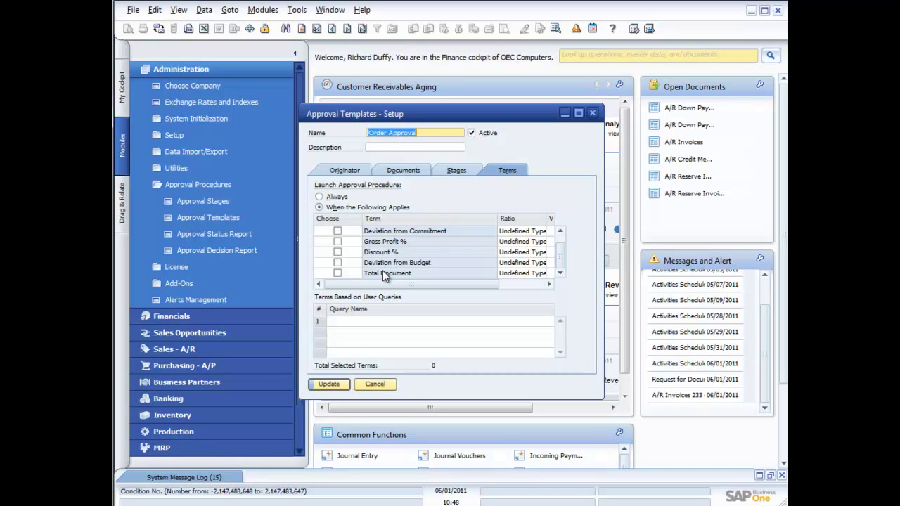
pyautogui.click(337, 274)
pyautogui.click(526, 275)
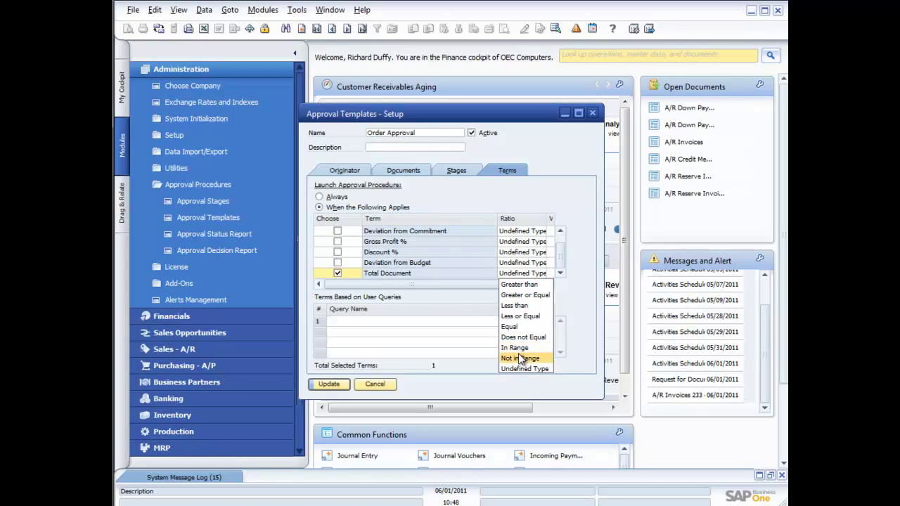
pyautogui.click(339, 272)
pyautogui.click(337, 271)
# Step: Browse the General category of saved queries for a query-based approval term, and close the template without saving
pyautogui.click(351, 318)
pyautogui.doubleClick(353, 320)
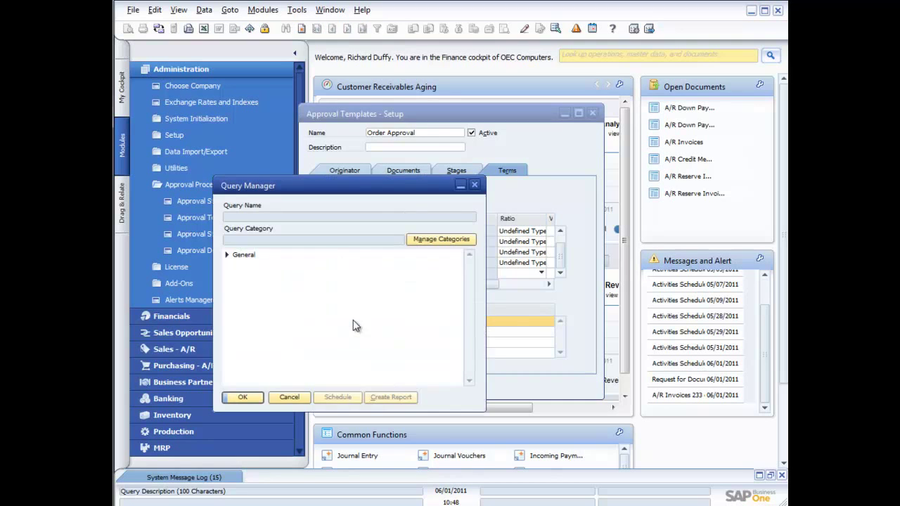
pyautogui.click(226, 256)
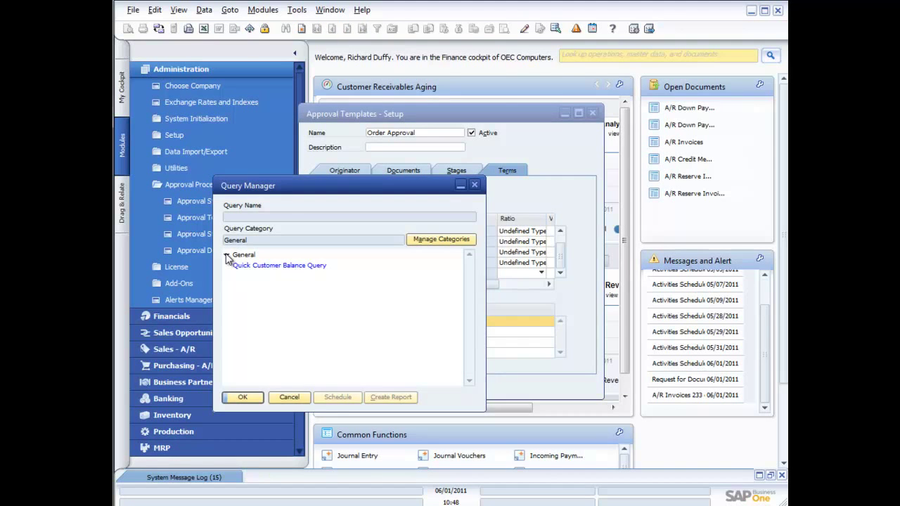
pyautogui.click(295, 397)
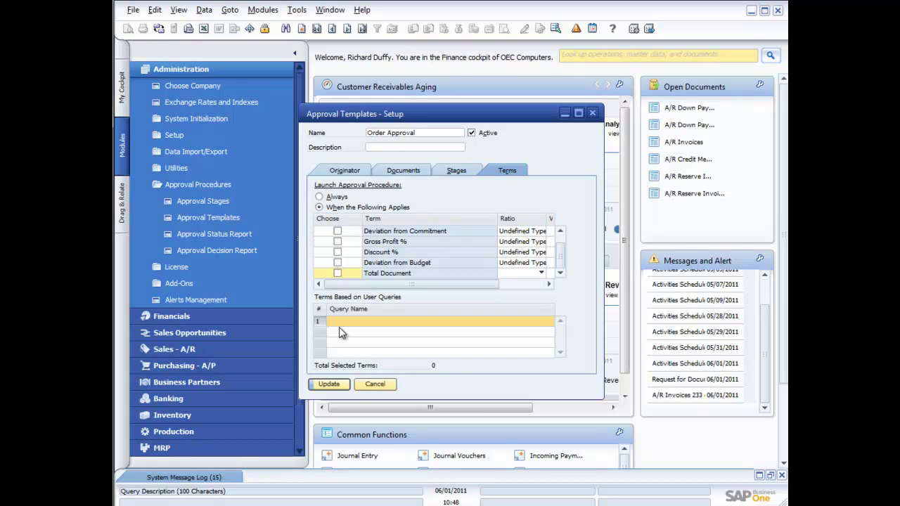
pyautogui.click(375, 384)
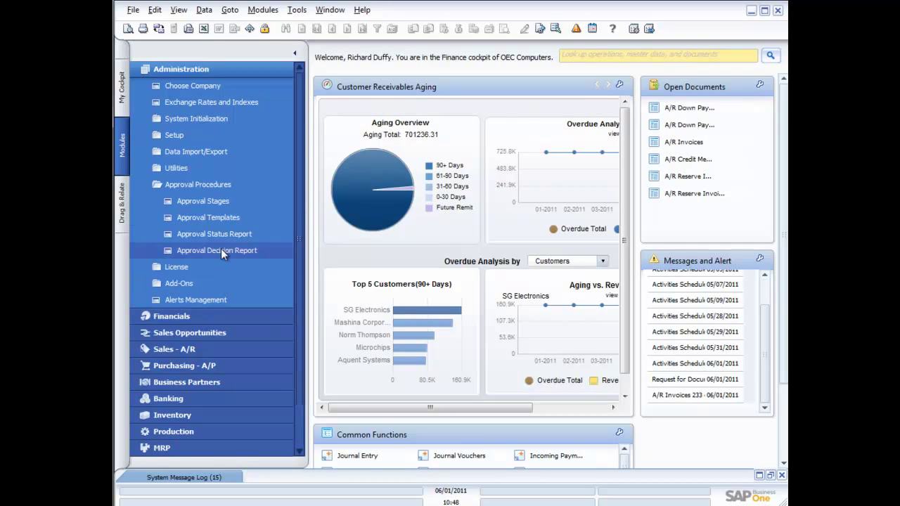